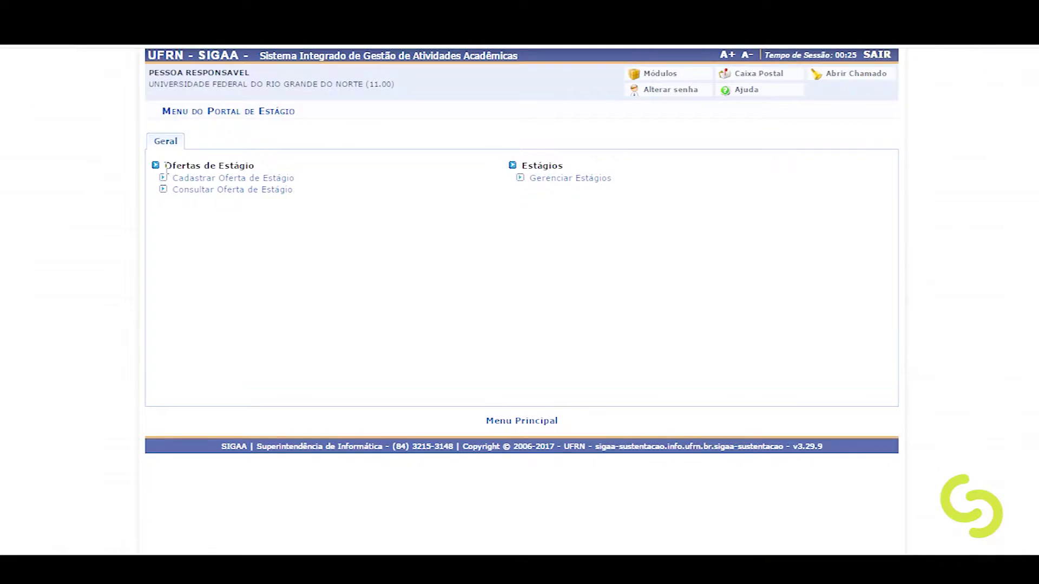
# Start registering a new internship offer and select the active agreement of CONCEDENTE
pyautogui.moveTo(167, 168); pyautogui.dragTo(263, 165)
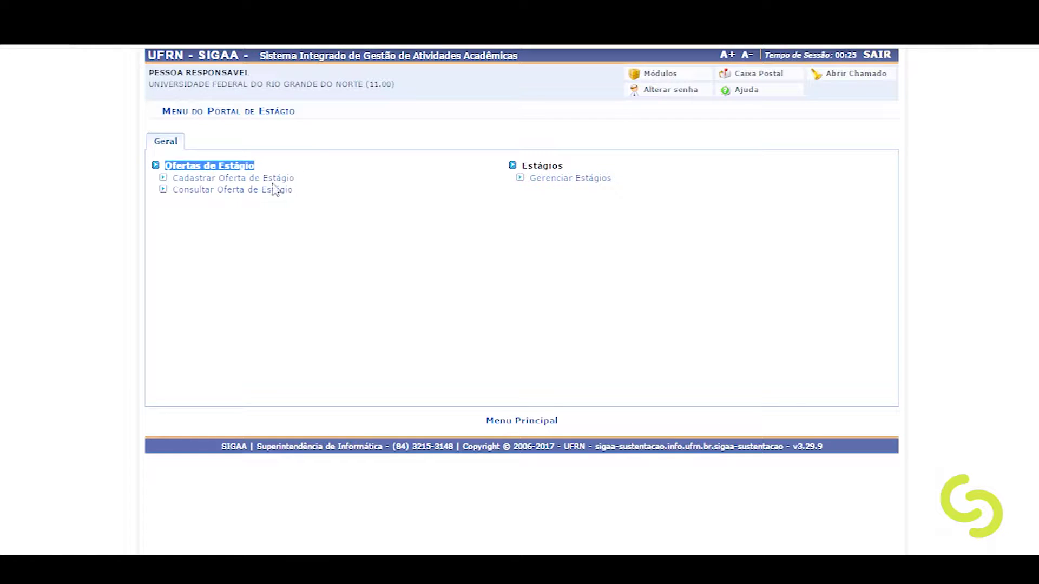
pyautogui.click(274, 186)
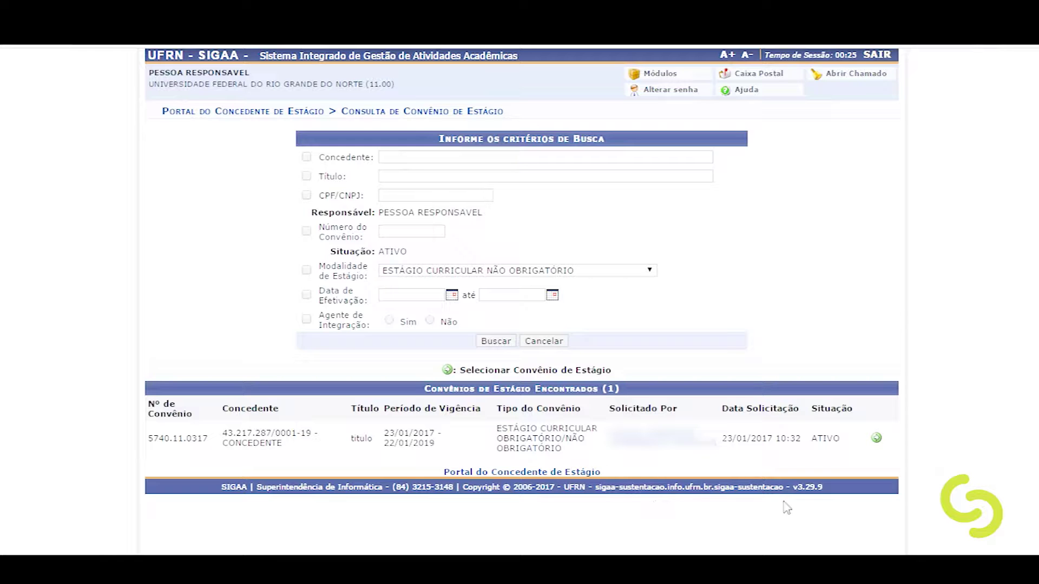
pyautogui.click(876, 439)
# Enter TITULO as the internship offer's title and set the number of vacancies to 10
pyautogui.scroll(-3, 463, 406)
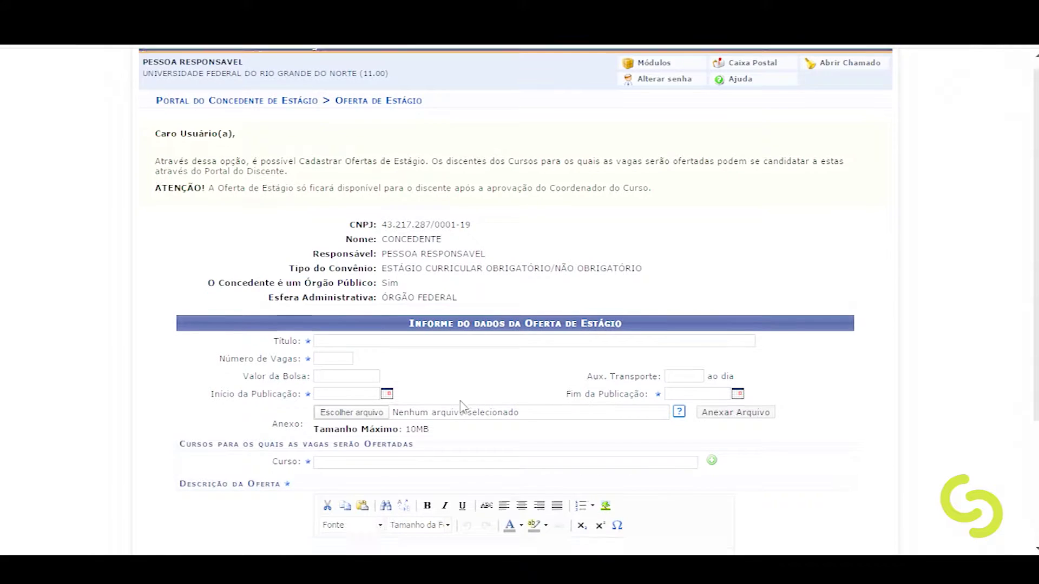
pyautogui.scroll(1, 521, 230)
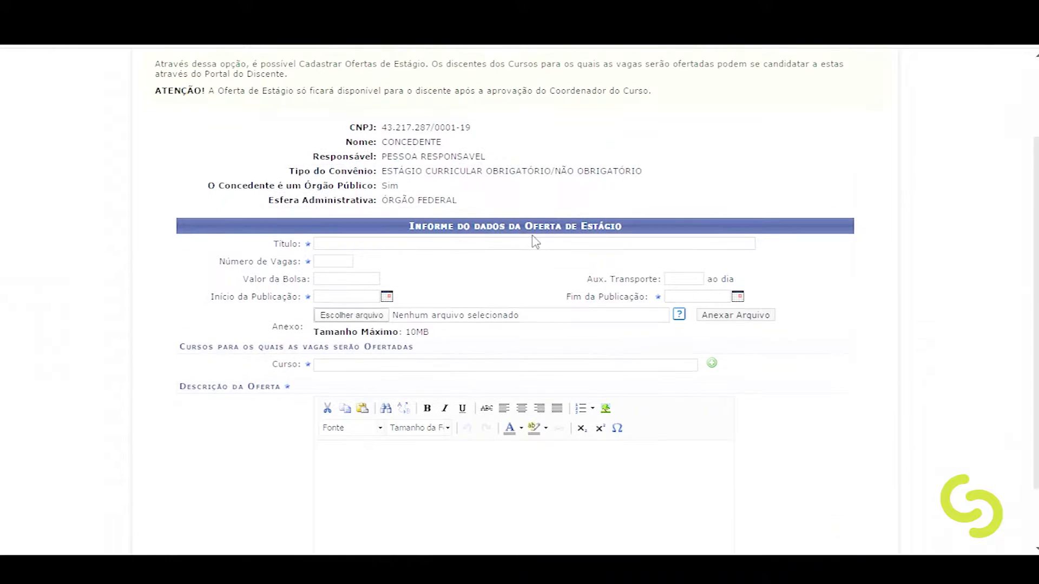
pyautogui.scroll(1, 534, 241)
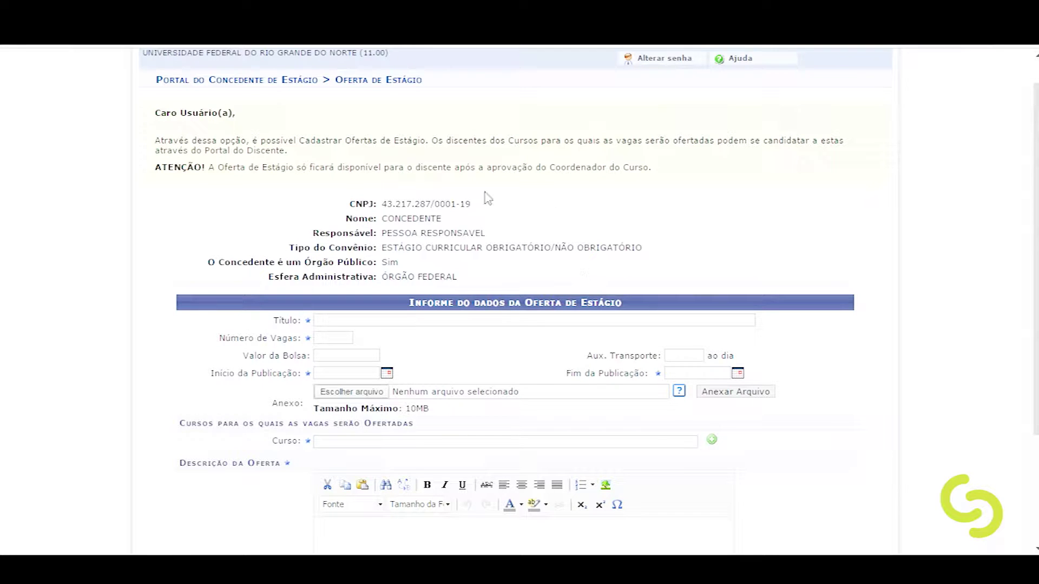
pyautogui.scroll(-3, 591, 271)
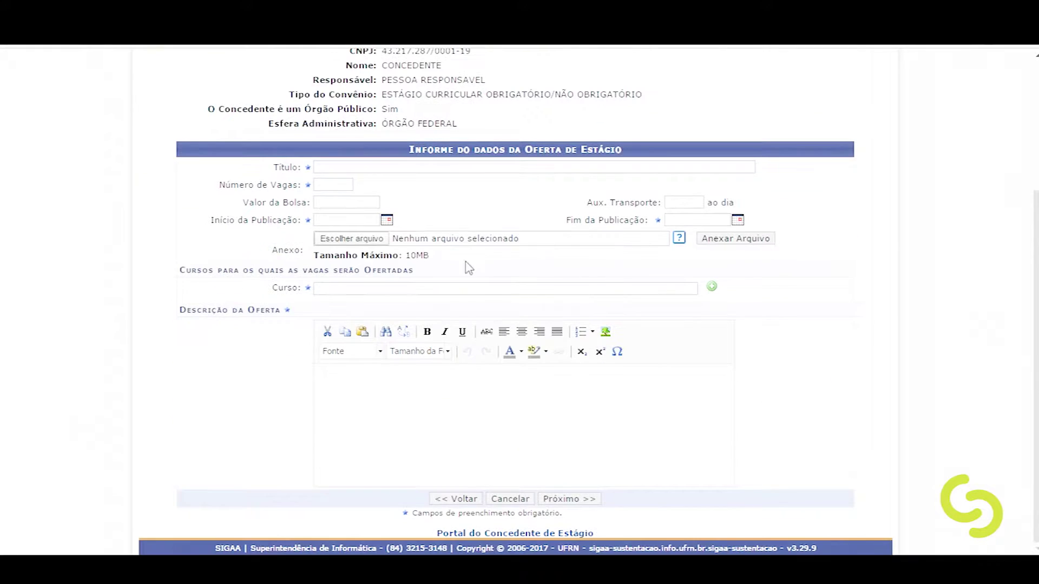
pyautogui.click(461, 166)
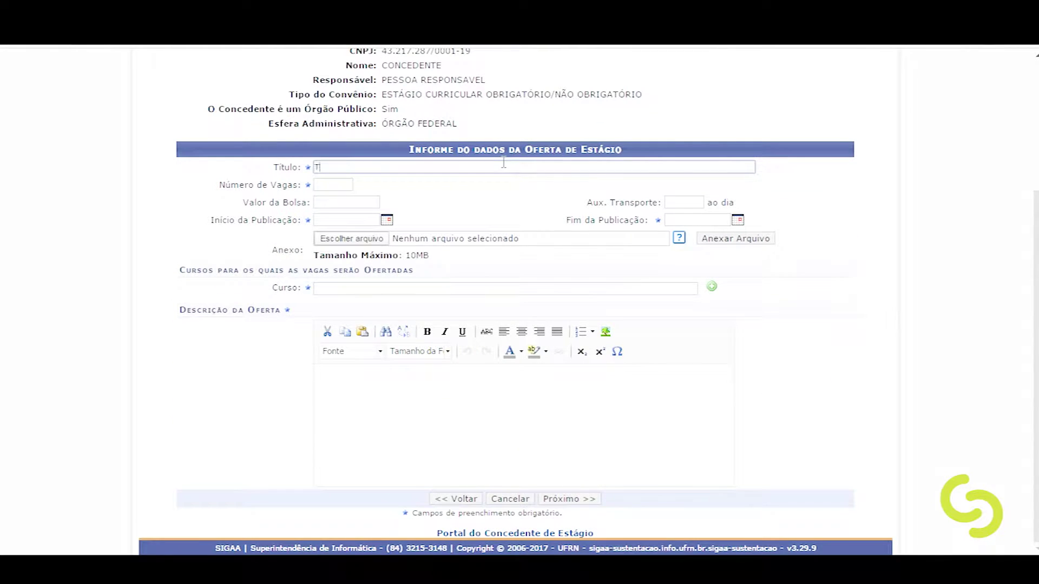
pyautogui.write('TITULO')
pyautogui.press('Tab')
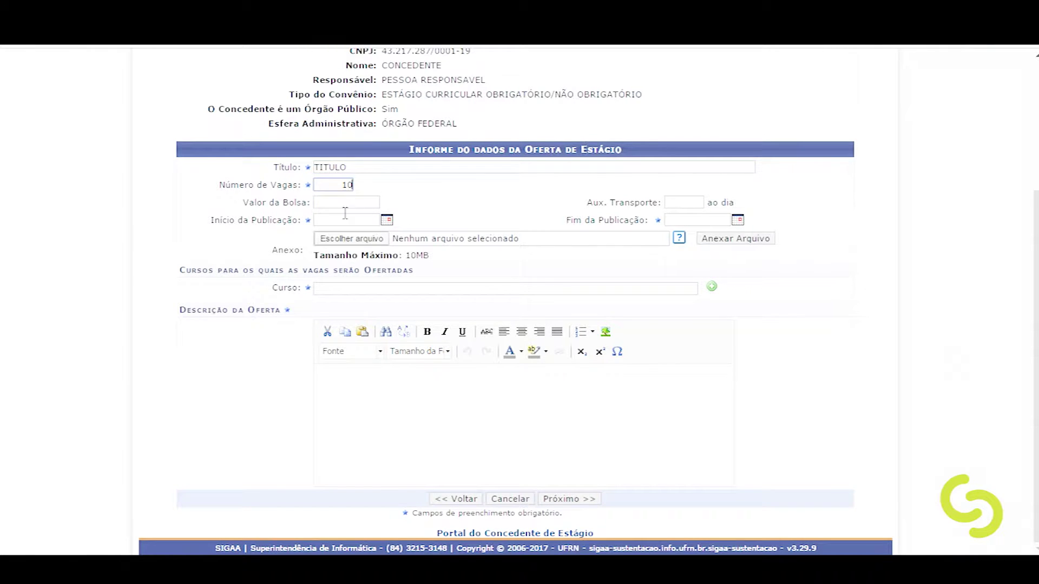
pyautogui.click(362, 206)
pyautogui.press('Tab')
# Set the offer's publication period to start on 23/01/2017 and end on 28/01/2017
pyautogui.click(357, 223)
pyautogui.click(387, 221)
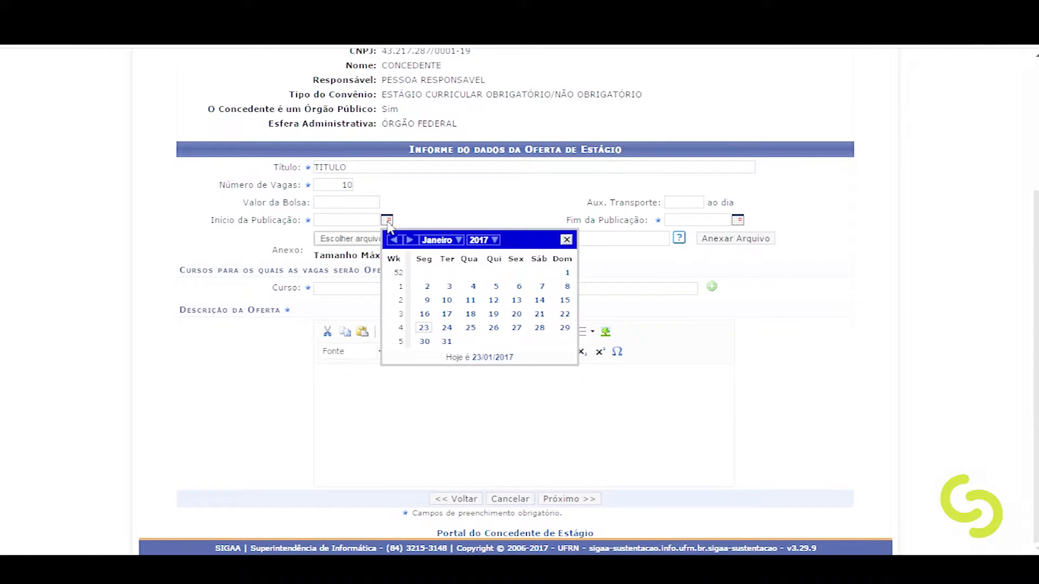
pyautogui.click(422, 327)
pyautogui.click(738, 220)
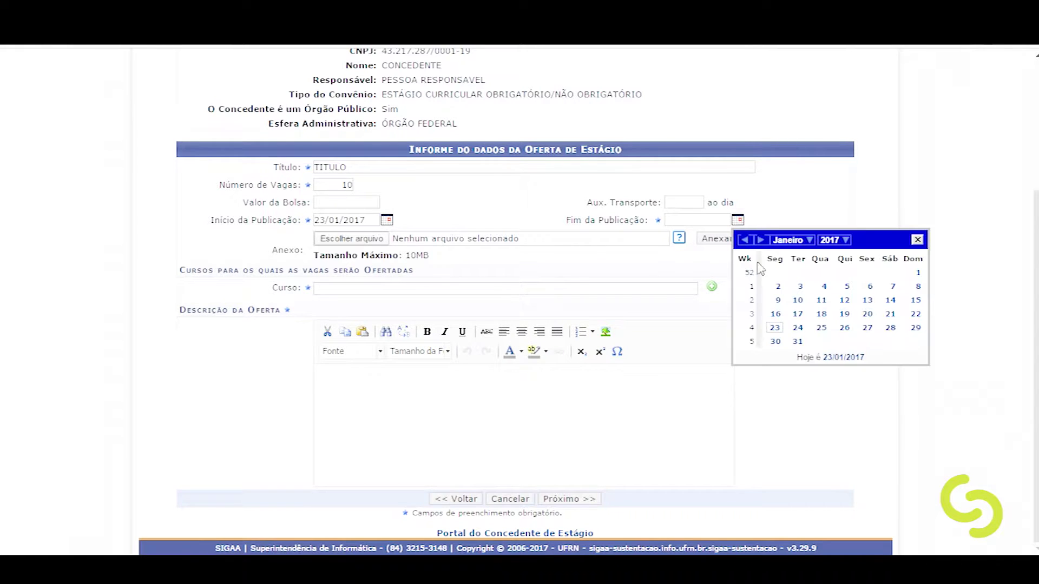
pyautogui.click(891, 328)
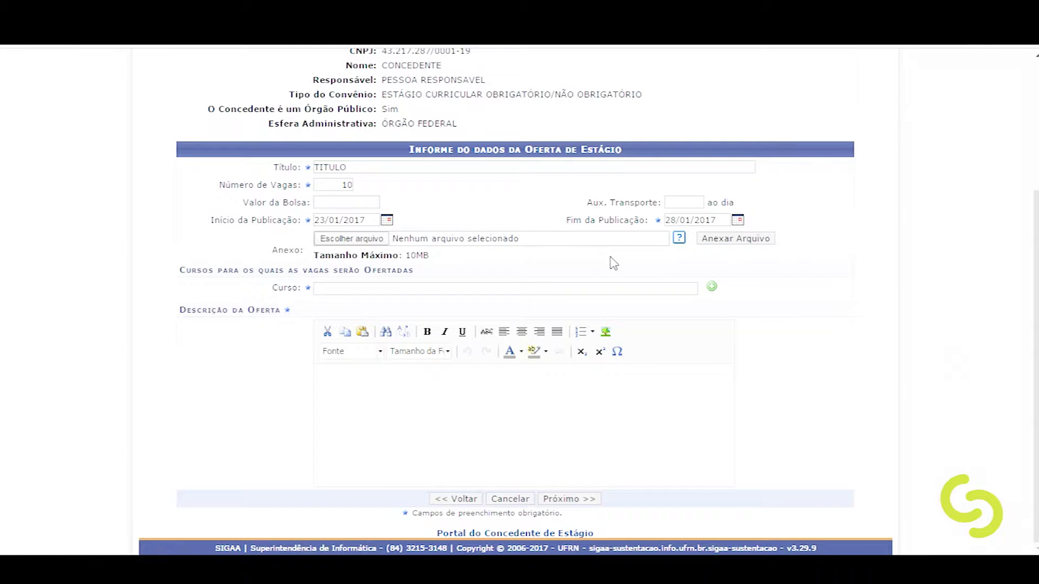
# Choose the course CIÊNCIA DA COMPUTAÇÃO/CCET - NATAL - BACHARELADO and enter "texto" as the offer description
pyautogui.click(437, 292)
pyautogui.scroll(2, 508, 290)
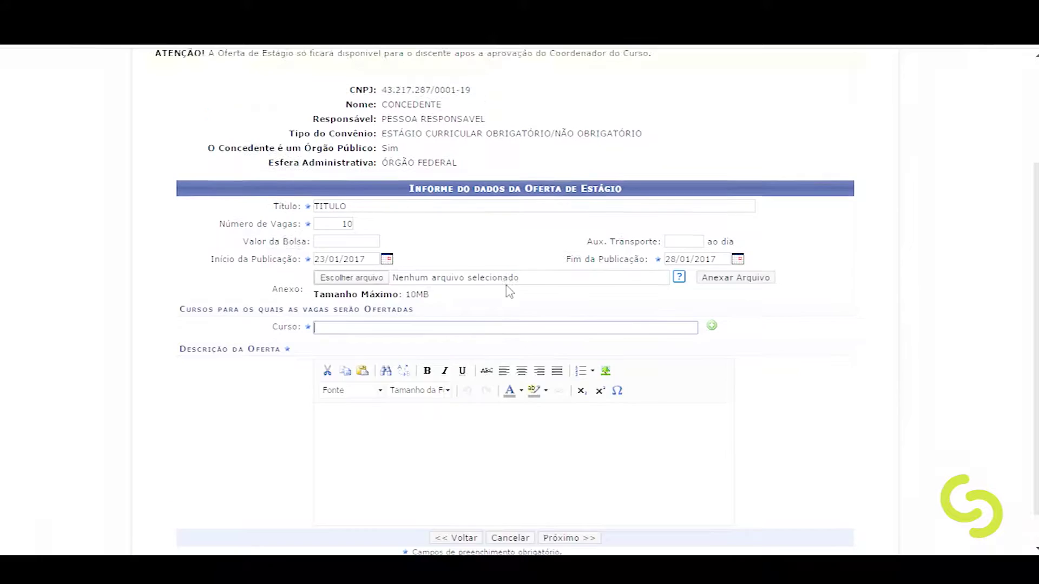
pyautogui.scroll(-2, 508, 290)
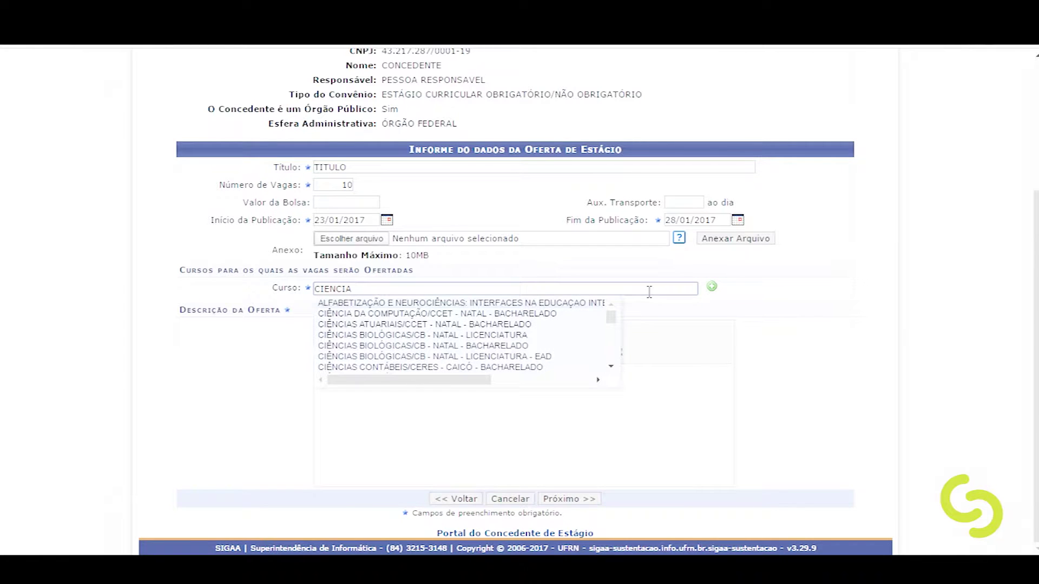
pyautogui.click(492, 314)
pyautogui.click(672, 413)
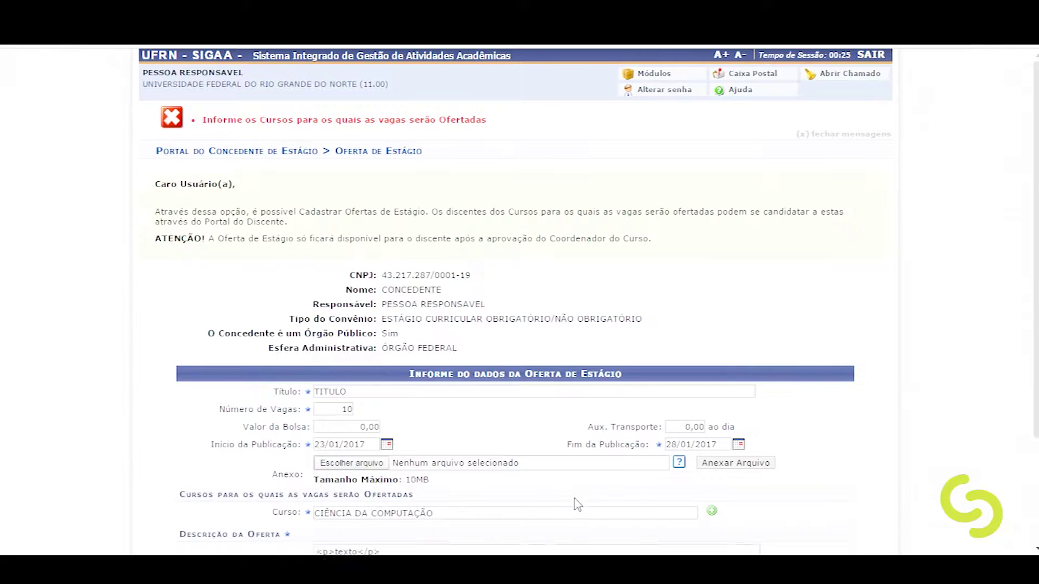
# Add the chosen course to the offer's course list and register the internship offer
pyautogui.scroll(-4, 398, 404)
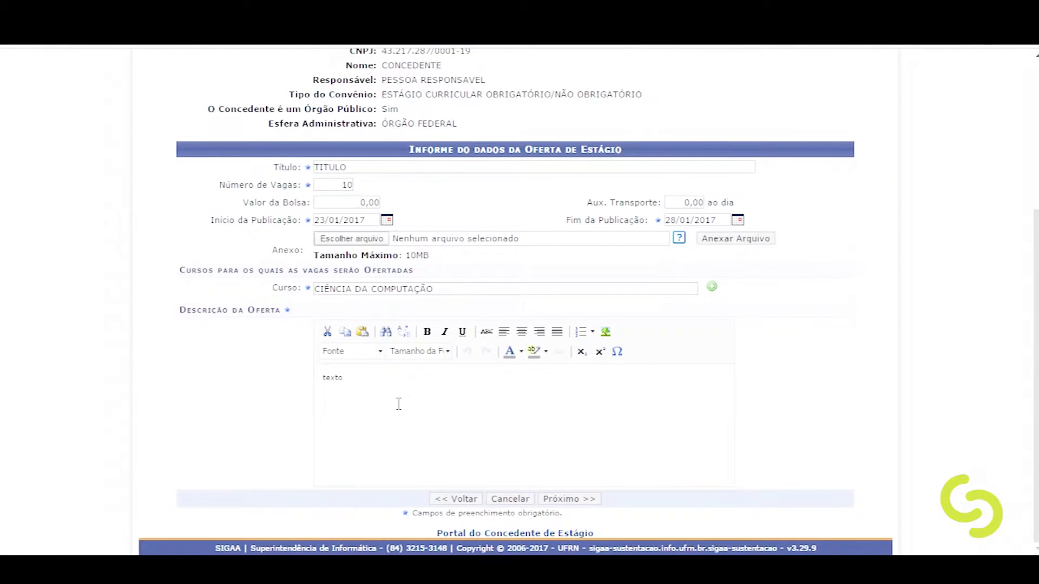
pyautogui.click(712, 287)
pyautogui.scroll(-1, 520, 454)
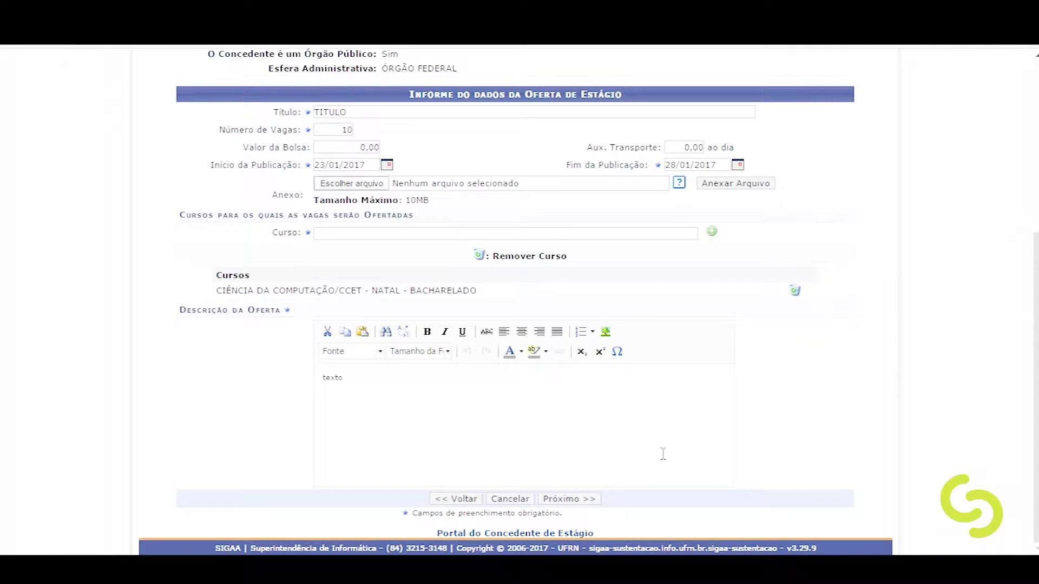
pyautogui.click(584, 499)
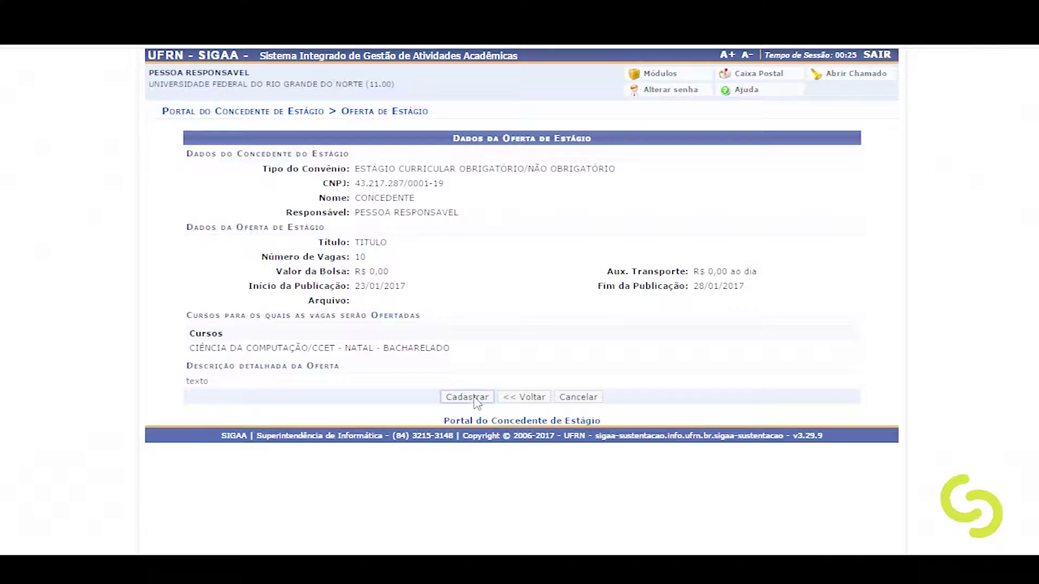
pyautogui.click(465, 399)
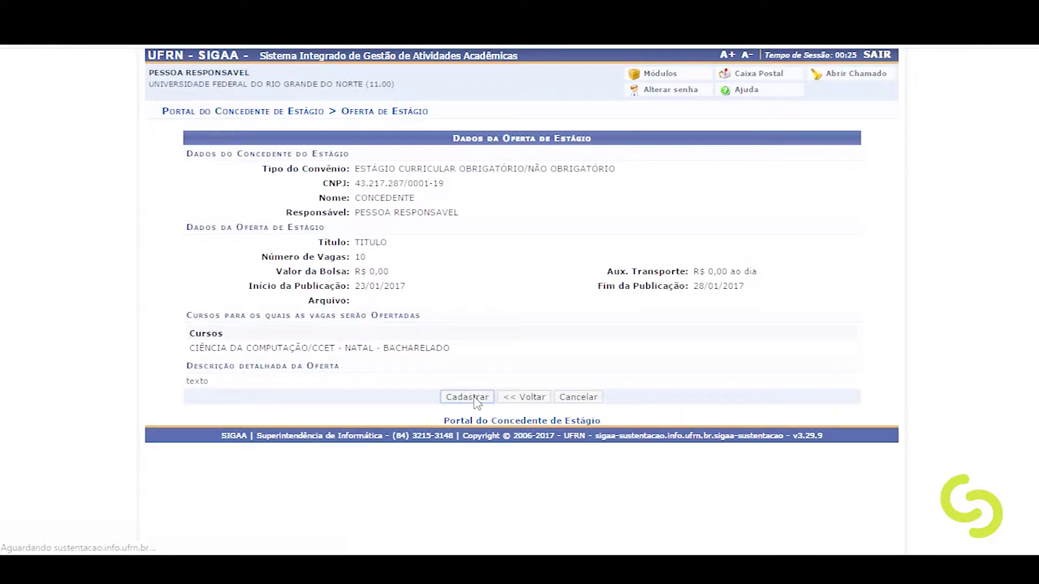
# Search the internship offers by the status CADASTRADO
pyautogui.click(254, 231)
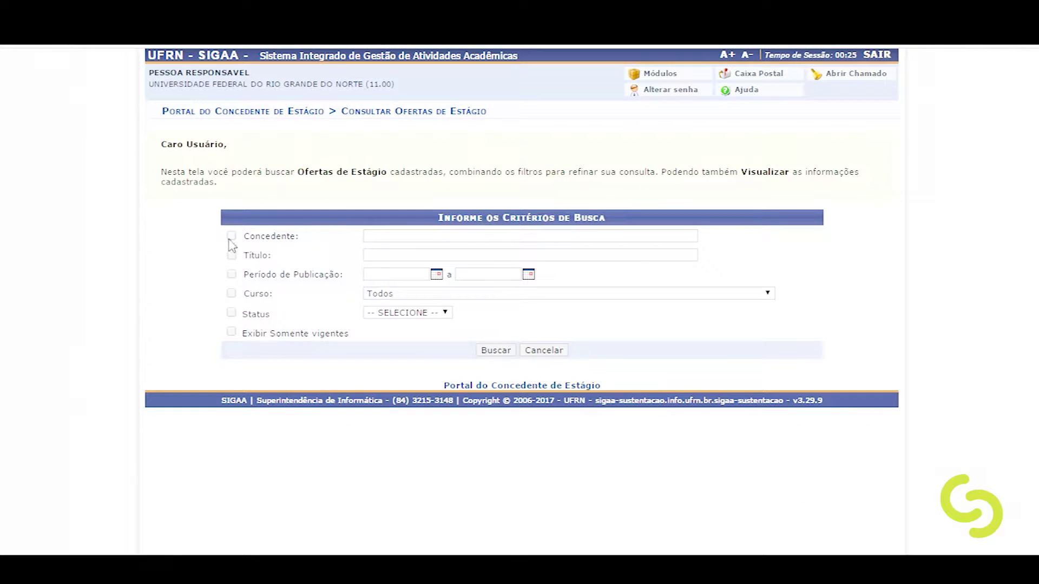
pyautogui.hotkey('alt', 'Left')
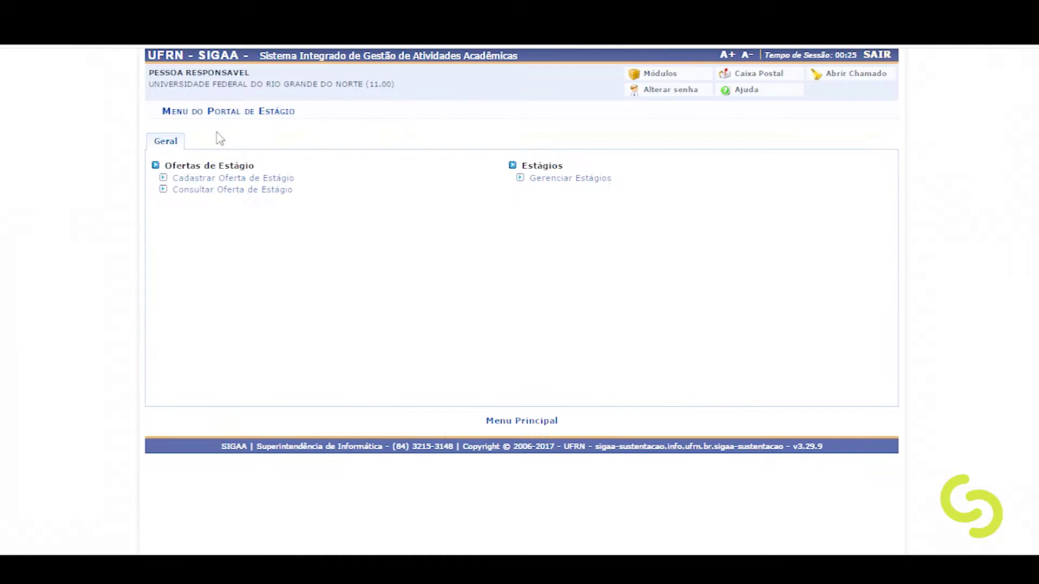
pyautogui.click(221, 198)
pyautogui.click(440, 312)
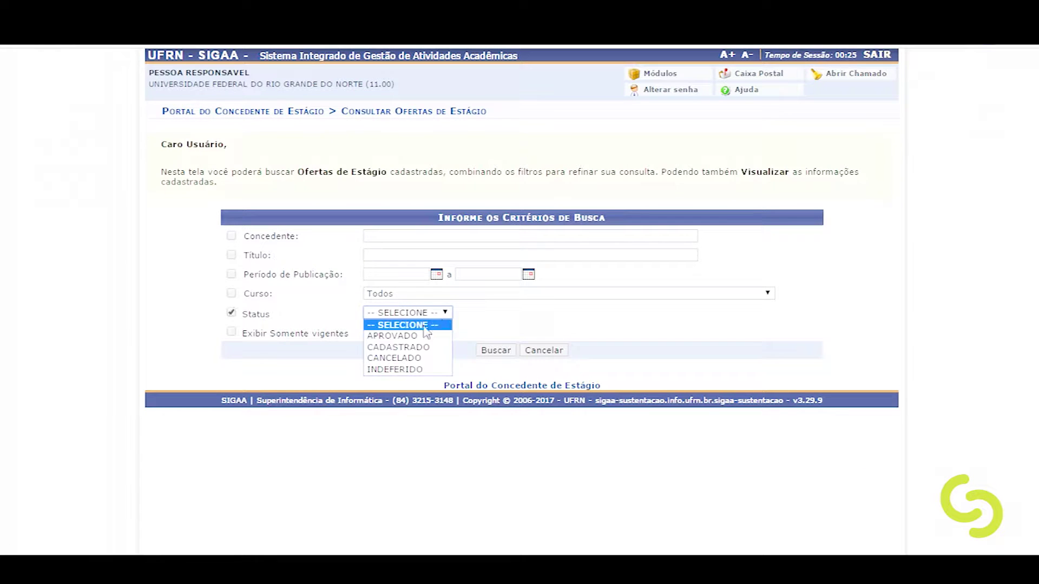
pyautogui.click(407, 347)
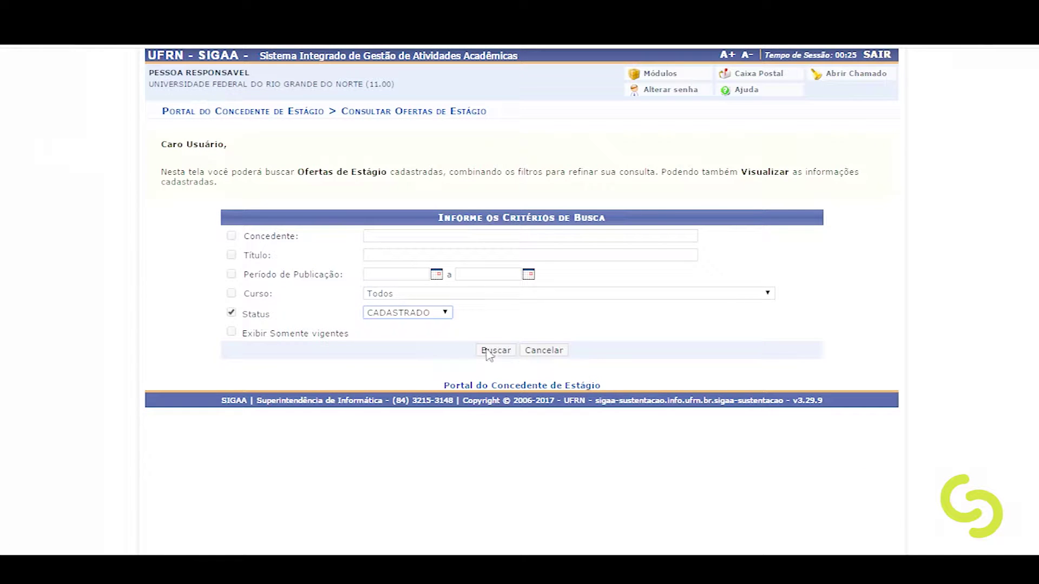
pyautogui.click(495, 350)
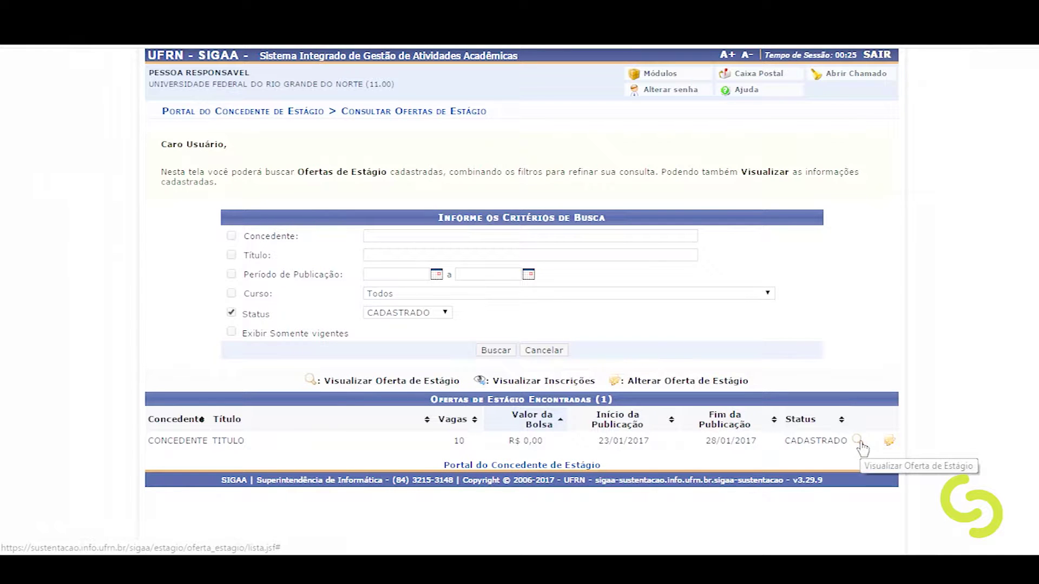
# Open the offer TITULO for alteration, save it through the summary page, and return to the internship grantor portal
pyautogui.click(890, 443)
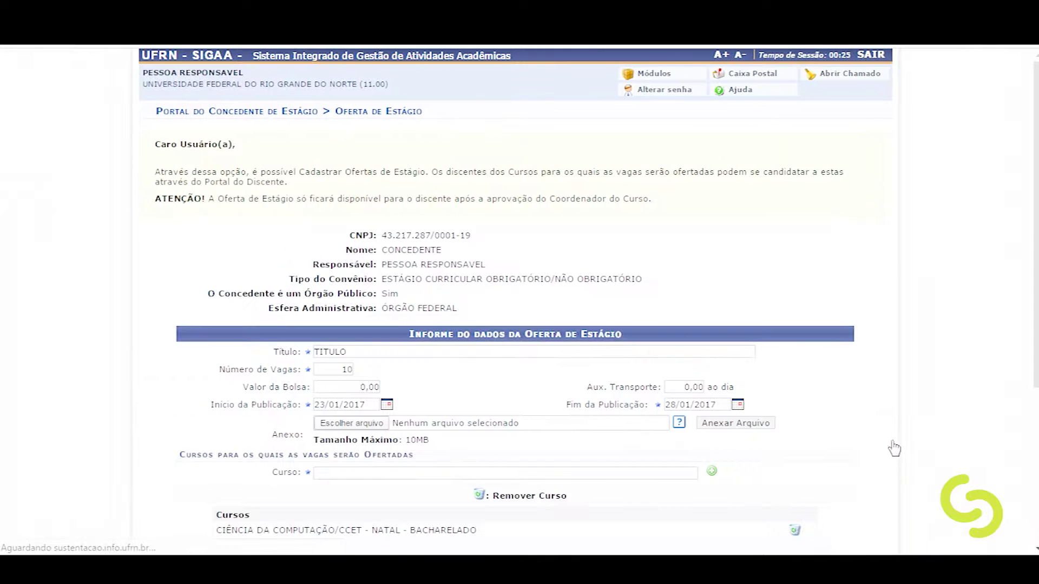
pyautogui.scroll(-1, 559, 471)
pyautogui.scroll(-4, 559, 471)
pyautogui.click(573, 499)
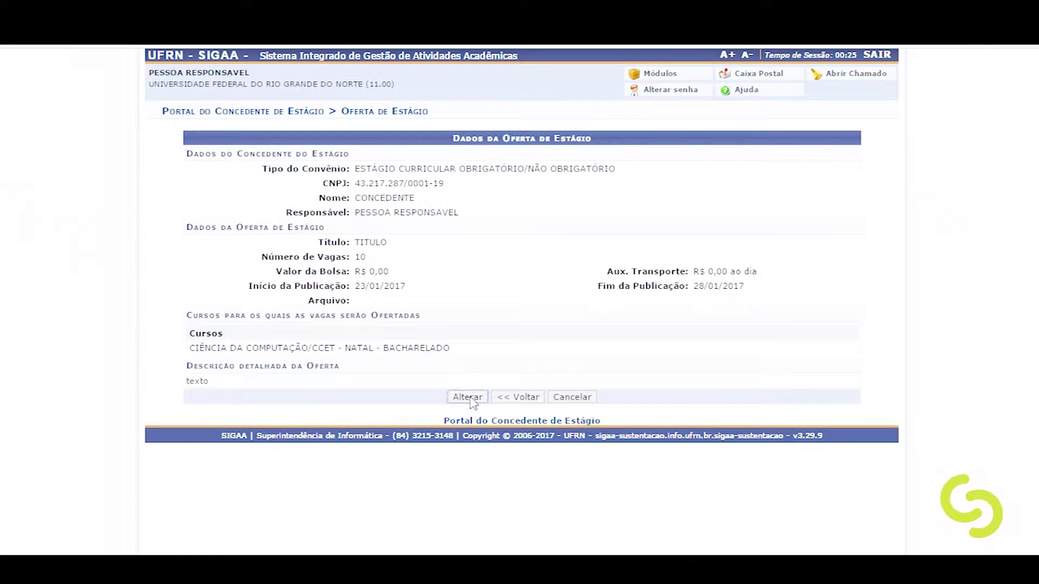
pyautogui.click(469, 398)
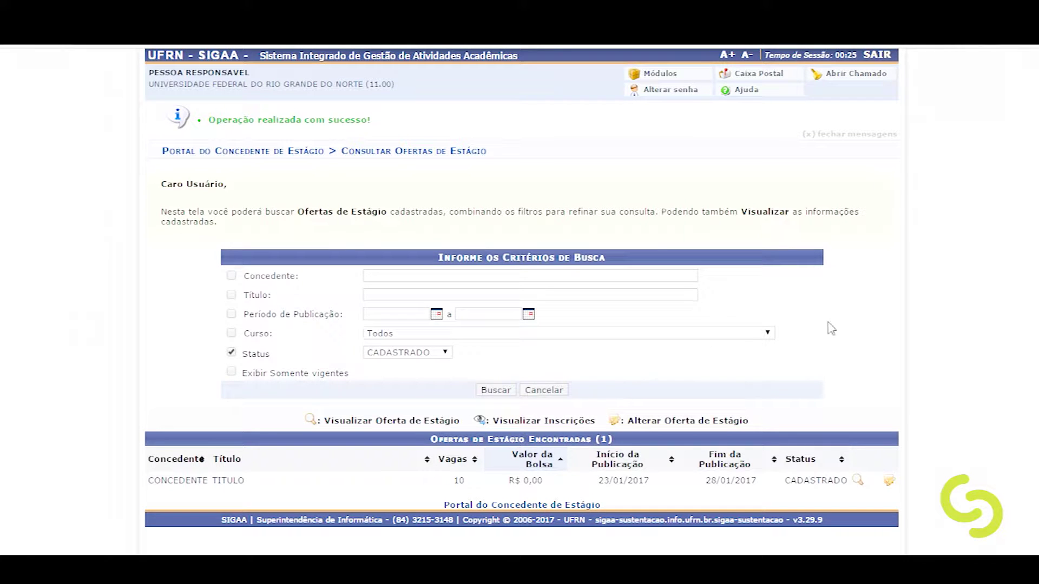
pyautogui.click(244, 153)
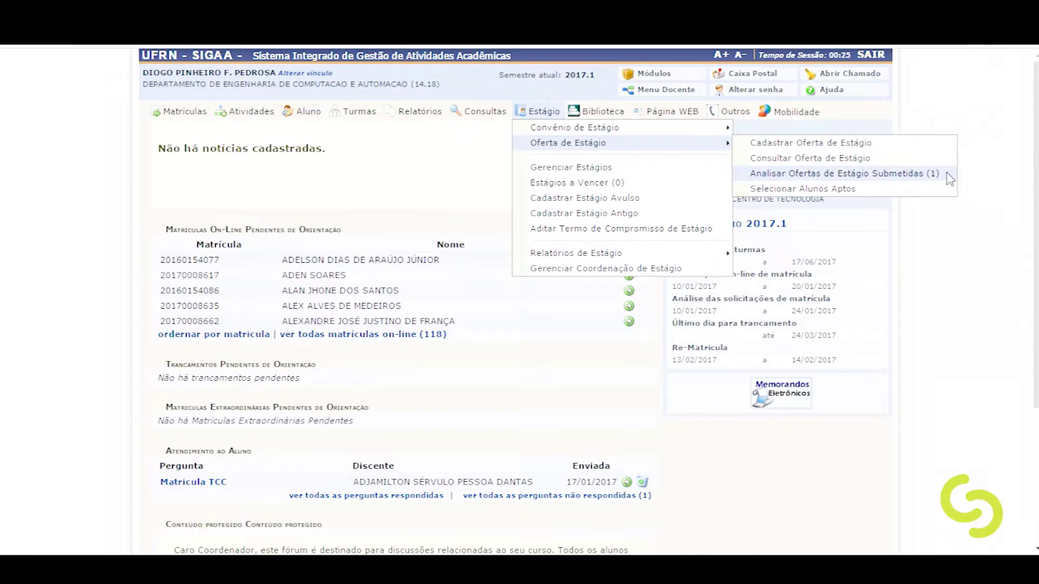
# In the course coordinator portal, open the submitted internship offer TITULO for analysis
pyautogui.click(943, 174)
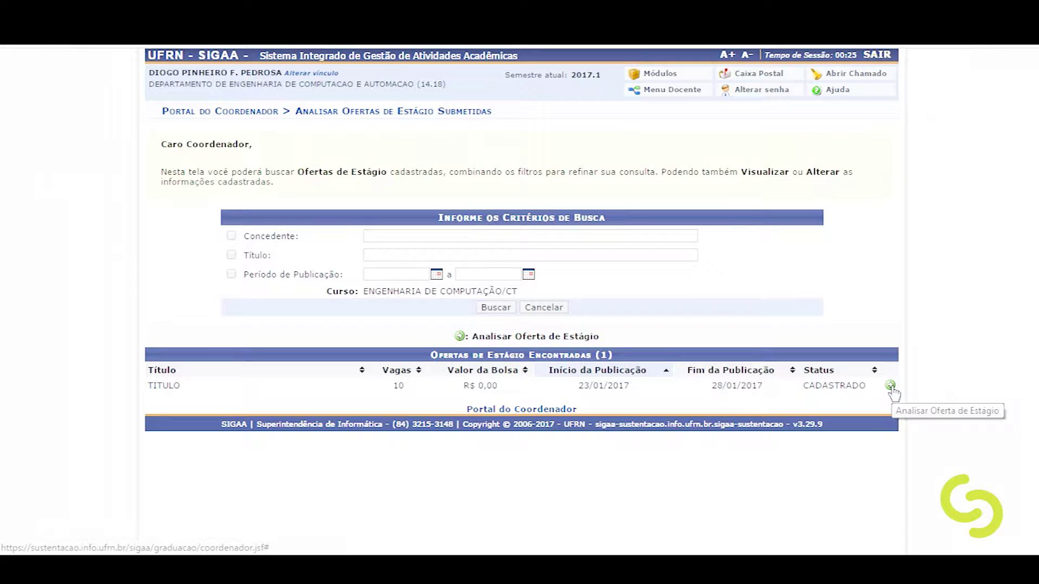
pyautogui.click(889, 386)
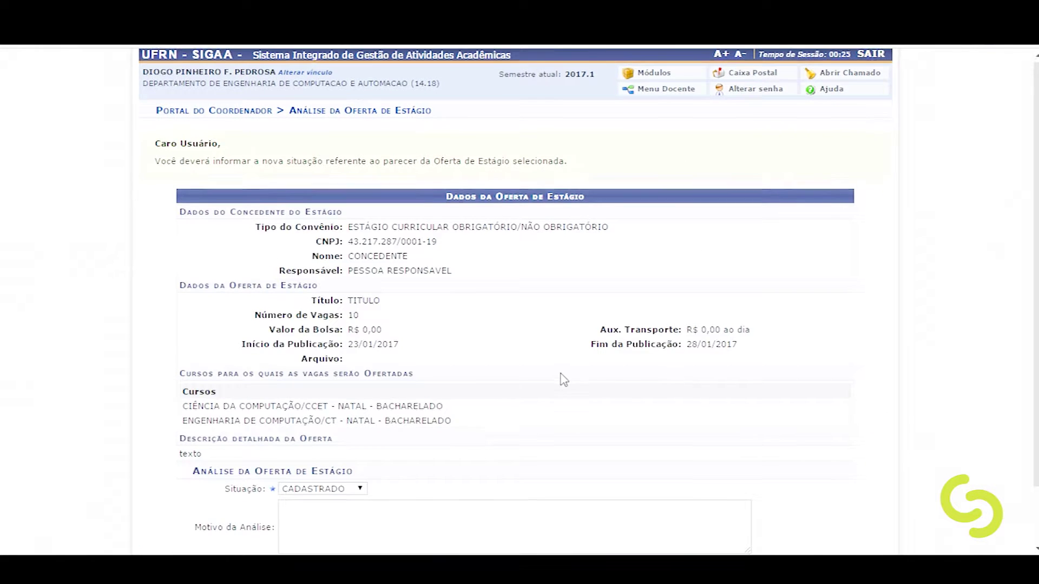
pyautogui.scroll(-2, 563, 379)
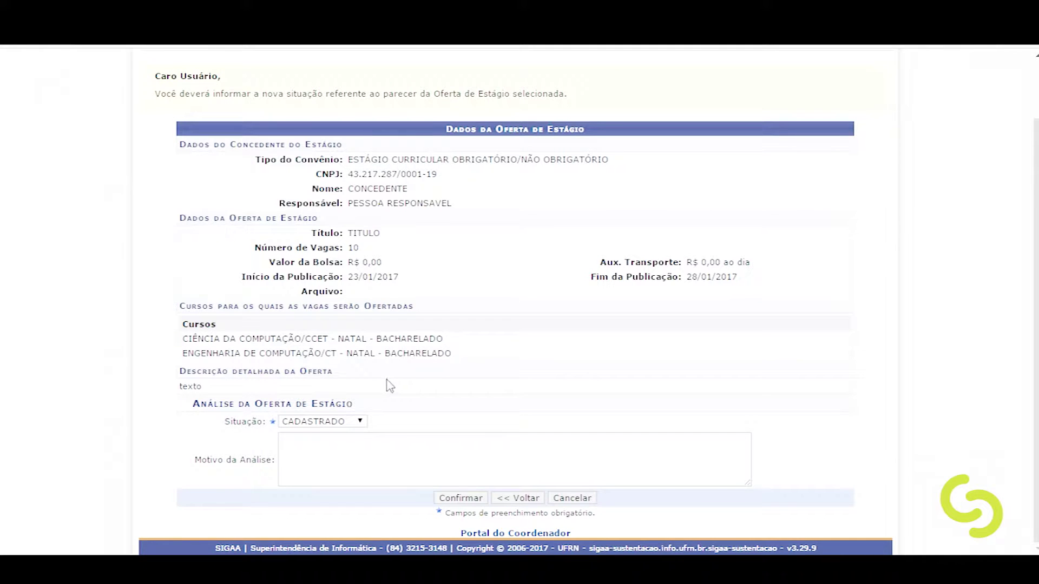
# Set the offer's situation to APROVADO, leave the analysis reason empty, and confirm the analysis
pyautogui.click(360, 423)
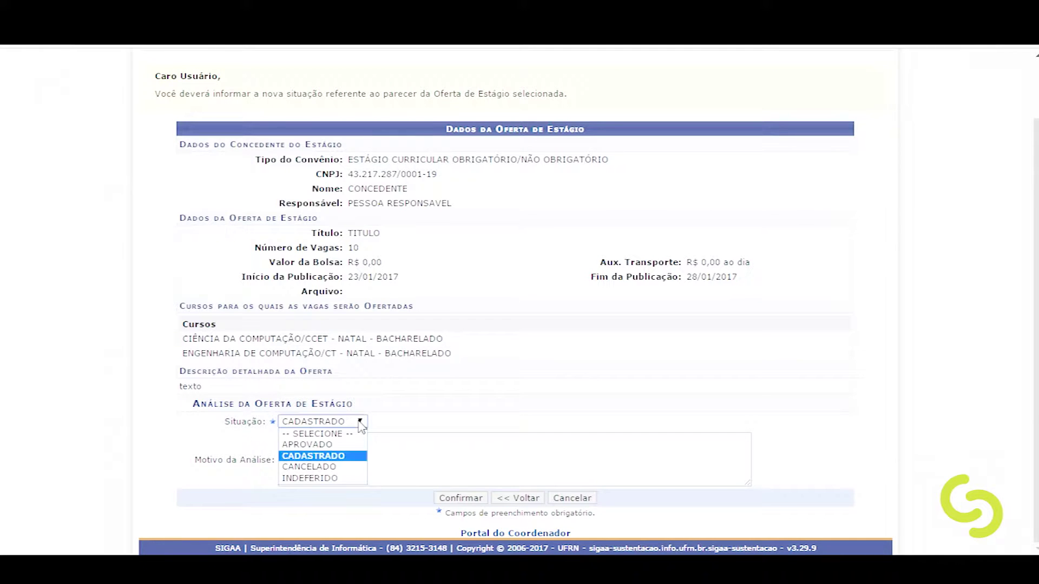
pyautogui.click(341, 448)
pyautogui.click(427, 457)
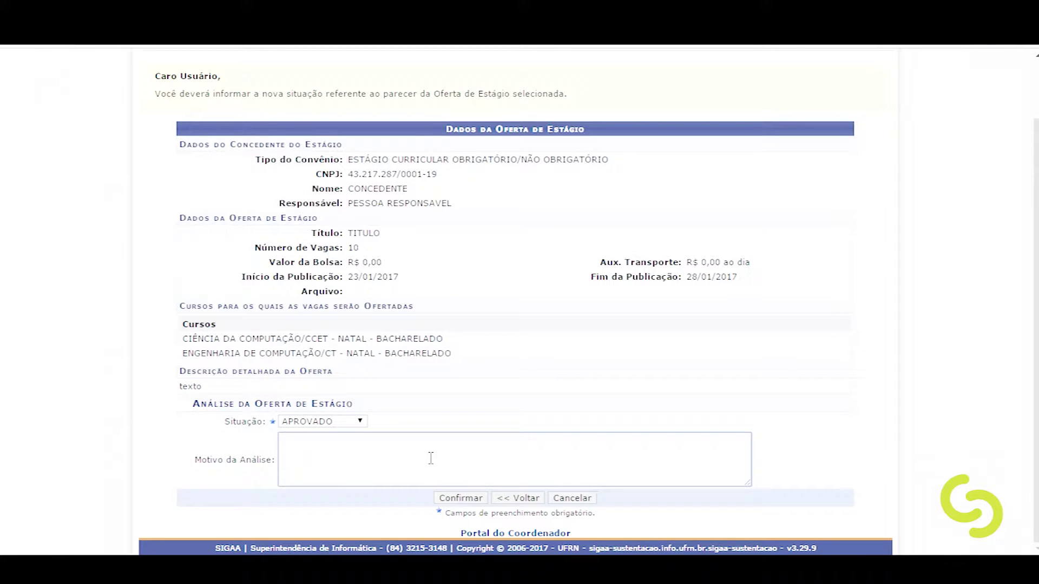
pyautogui.click(471, 503)
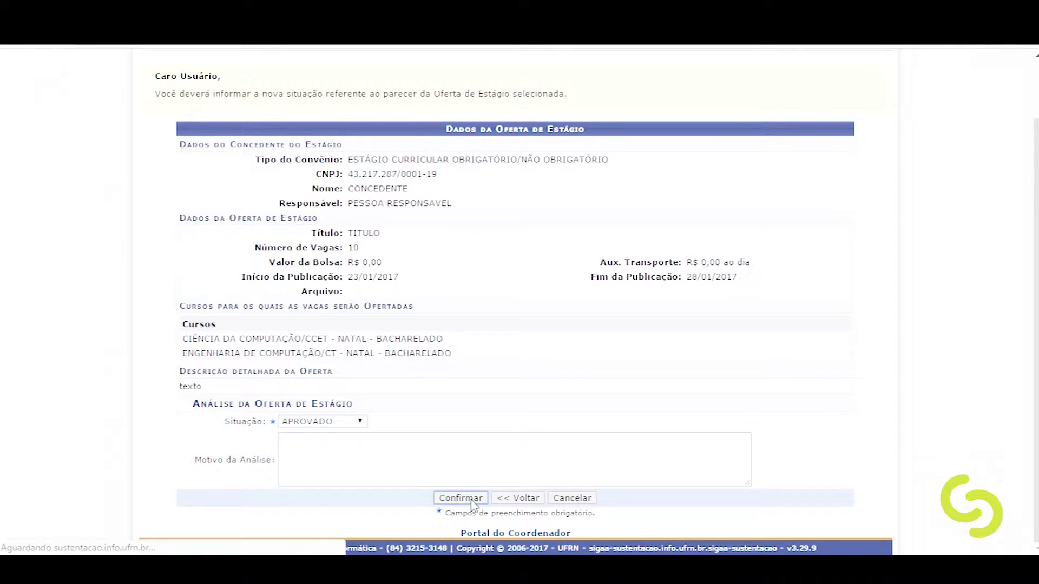
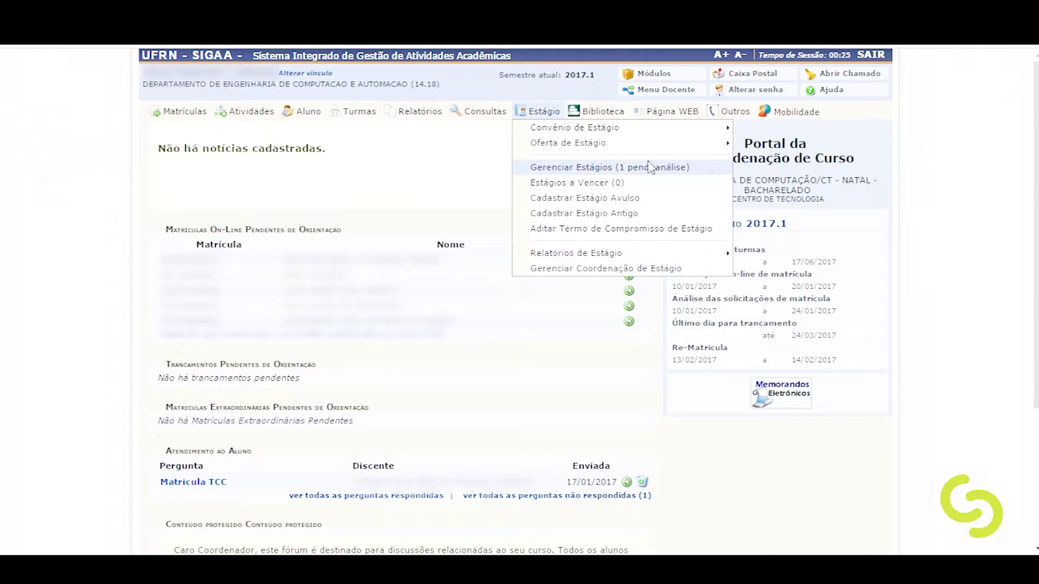
# From internship management, open the internship with the status EM ANÁLISE and bring up its analysis form
pyautogui.click(683, 174)
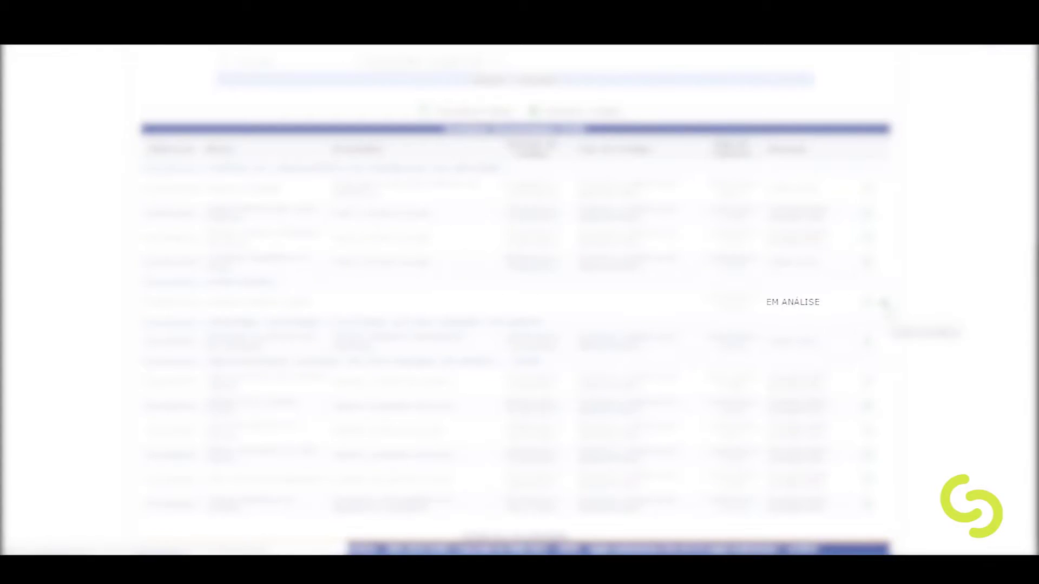
pyautogui.click(883, 303)
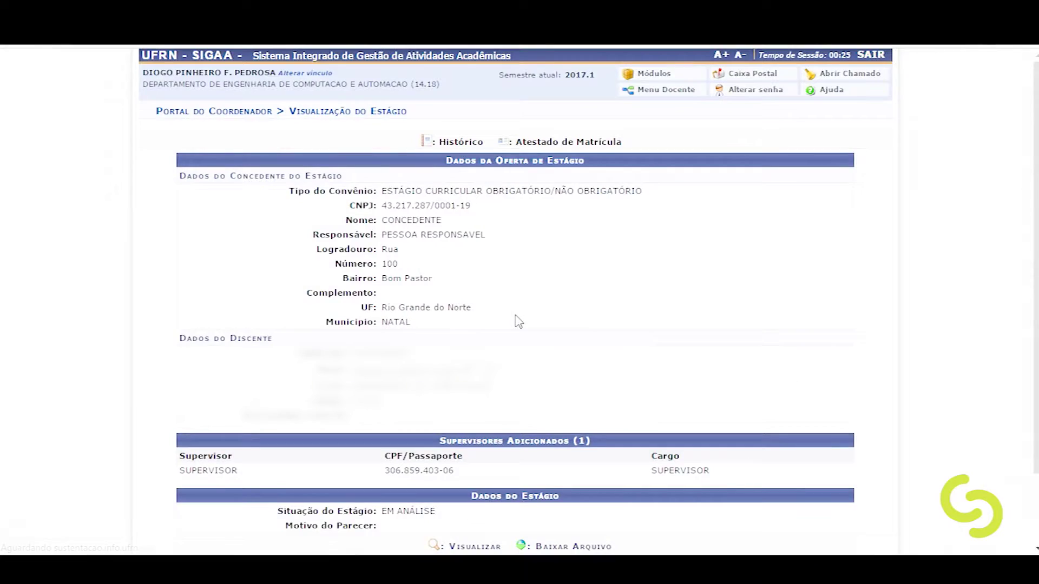
pyautogui.scroll(-2, 514, 292)
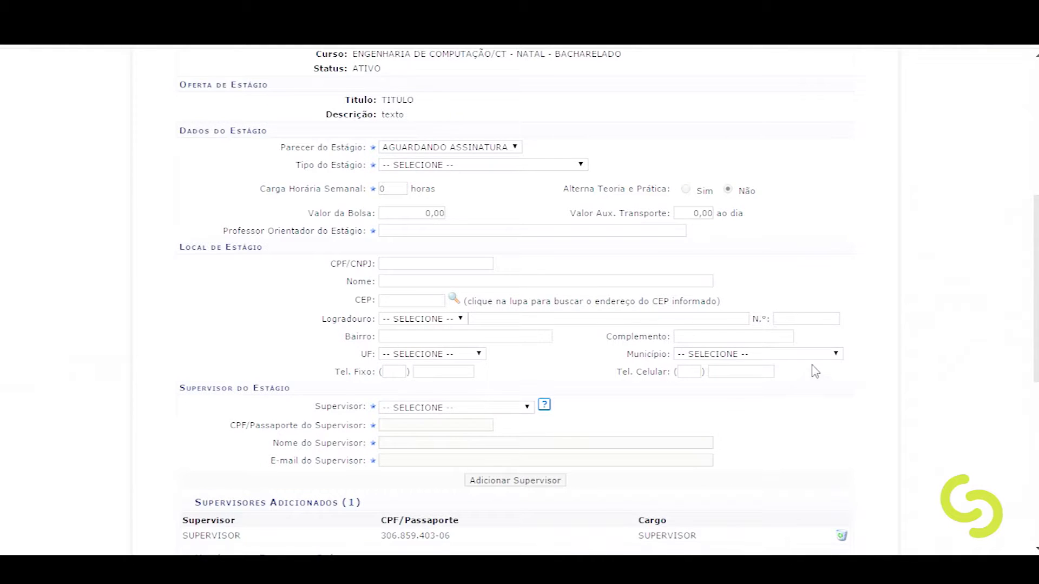
pyautogui.scroll(-8, 822, 361)
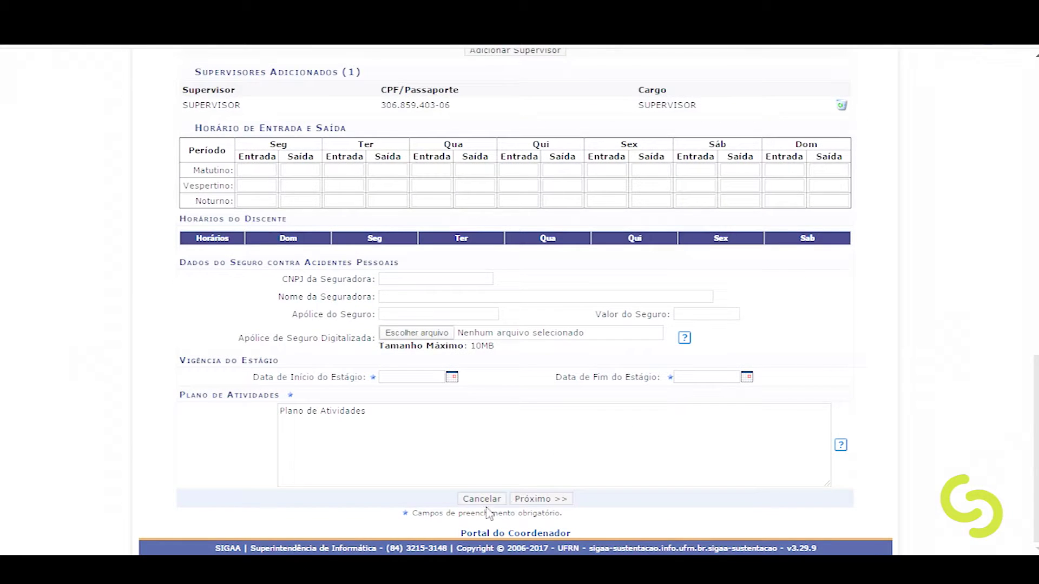
pyautogui.scroll(8, 496, 511)
# Try the opinions EM ANÁLISE and NÃO COMPATÍVEL for the internship under analysis
pyautogui.click(506, 179)
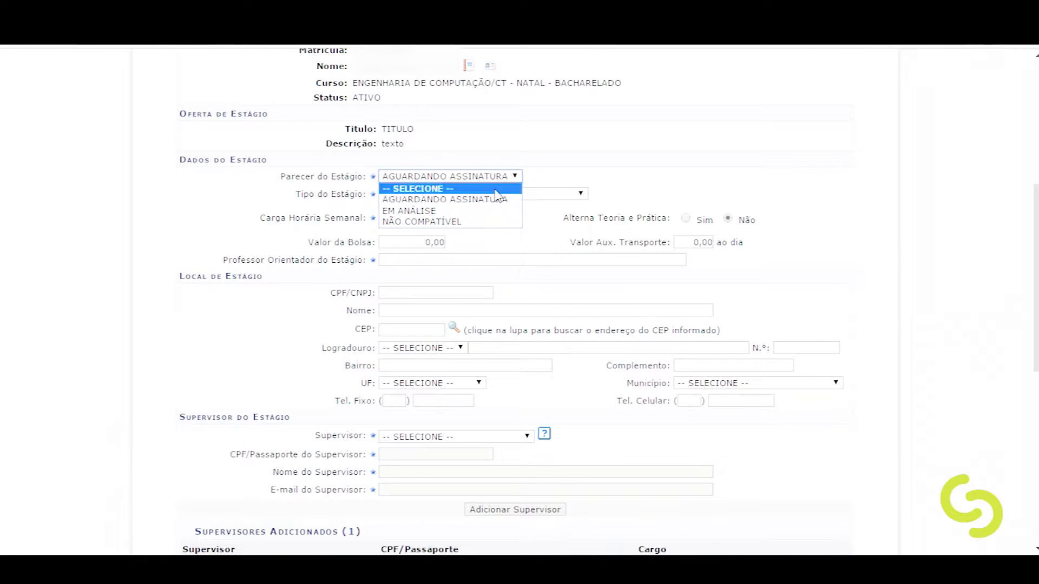
pyautogui.click(456, 211)
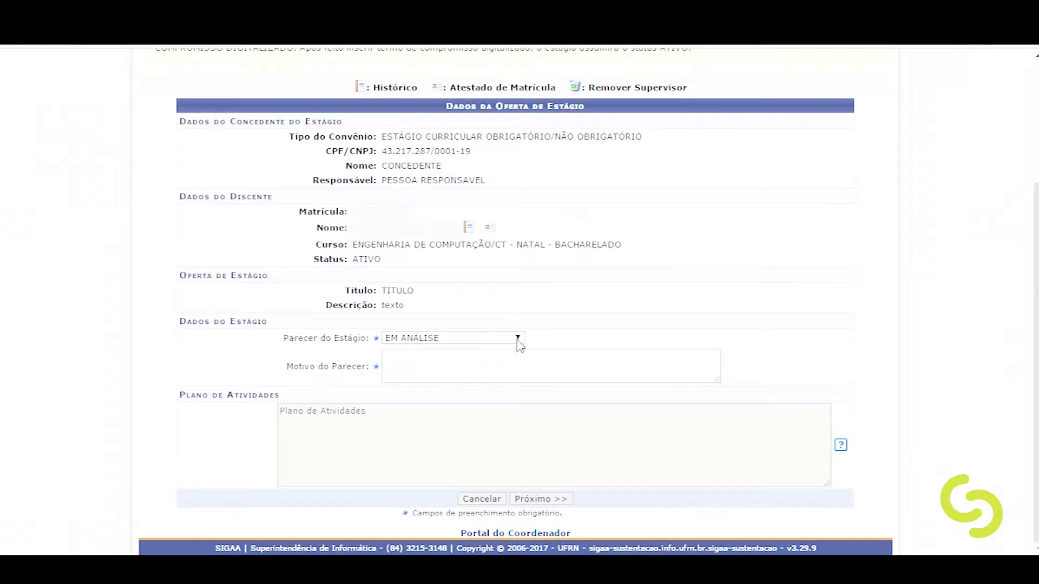
pyautogui.click(496, 372)
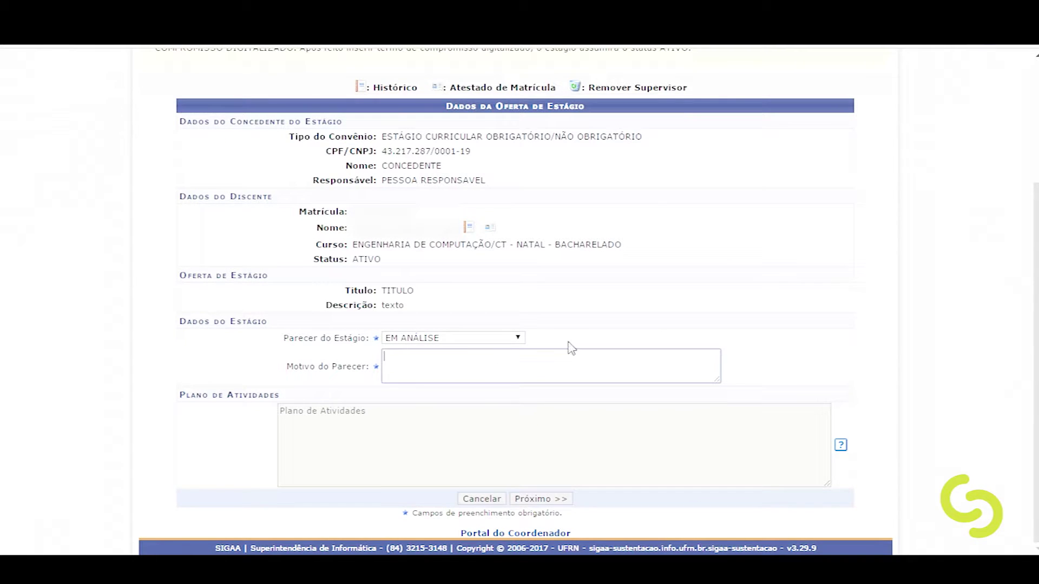
pyautogui.click(509, 340)
pyautogui.click(494, 386)
pyautogui.click(497, 372)
# Set the internship's opinion to AGUARDANDO ASSINATURA and its type to ESTÁGIO CURRICULAR OBRIGATÓRIO
pyautogui.click(517, 338)
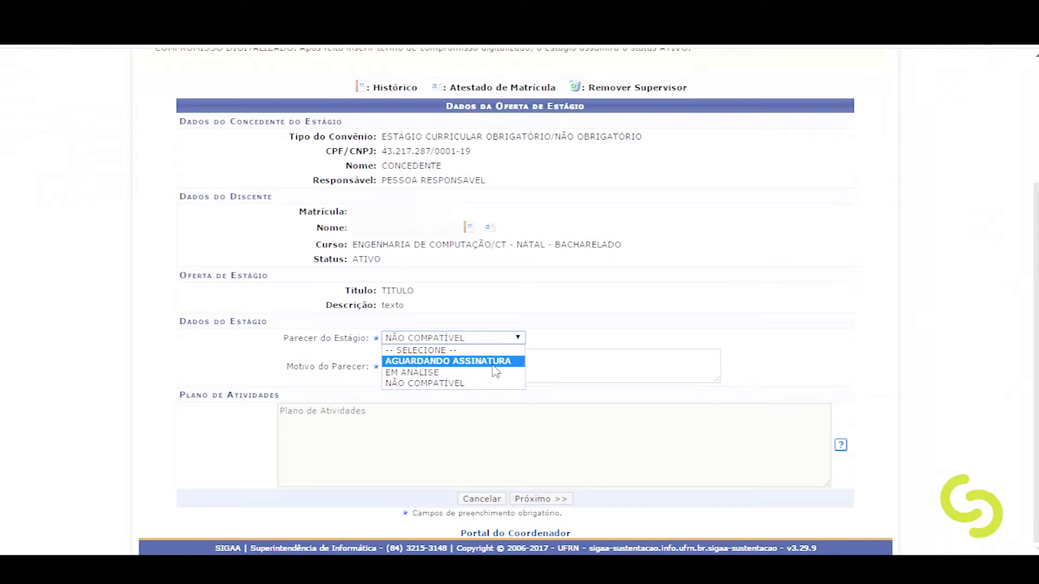
pyautogui.click(493, 359)
pyautogui.scroll(-7, 544, 371)
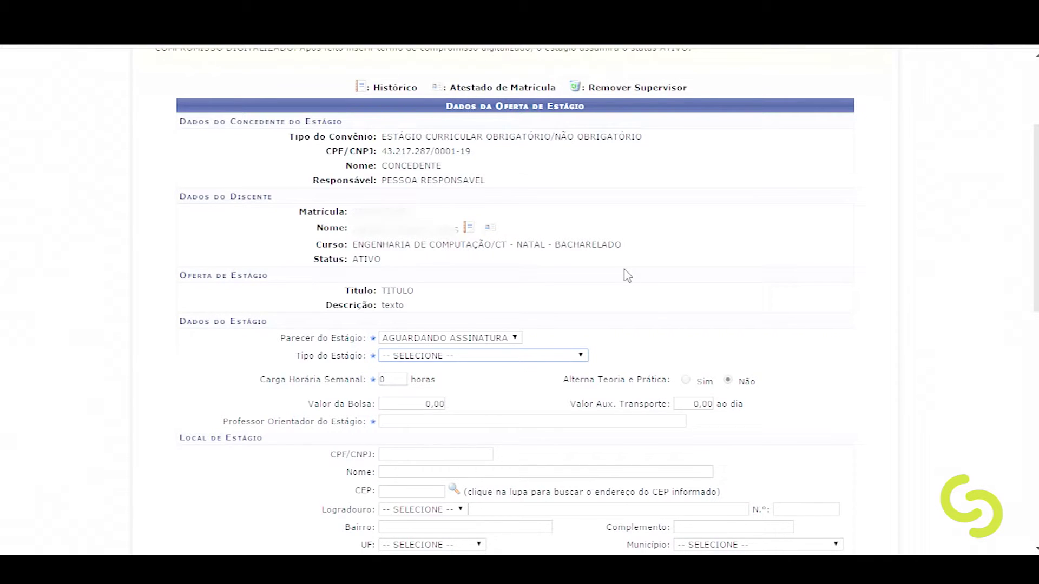
pyautogui.scroll(-3, 627, 274)
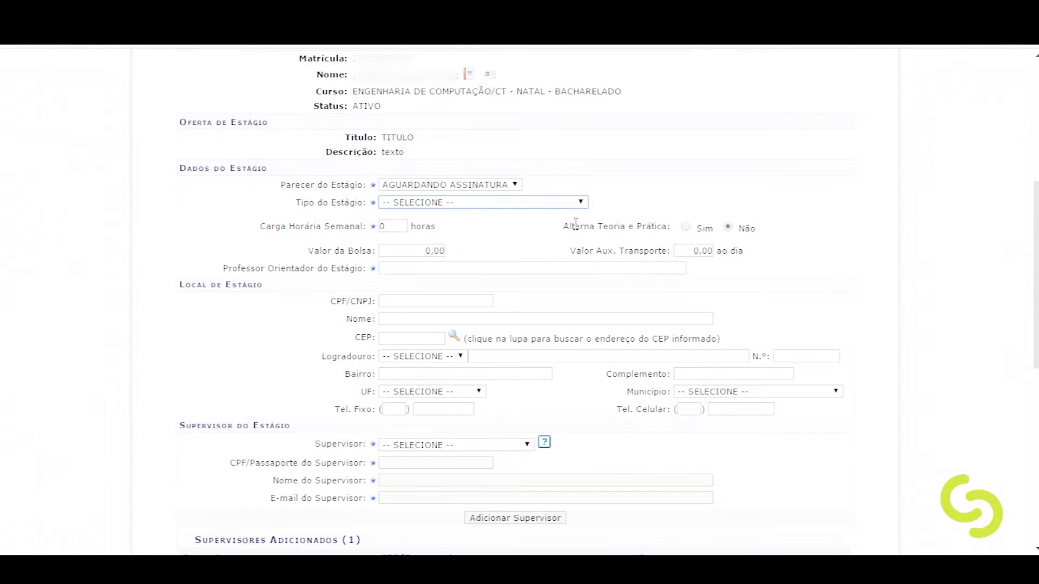
pyautogui.click(581, 203)
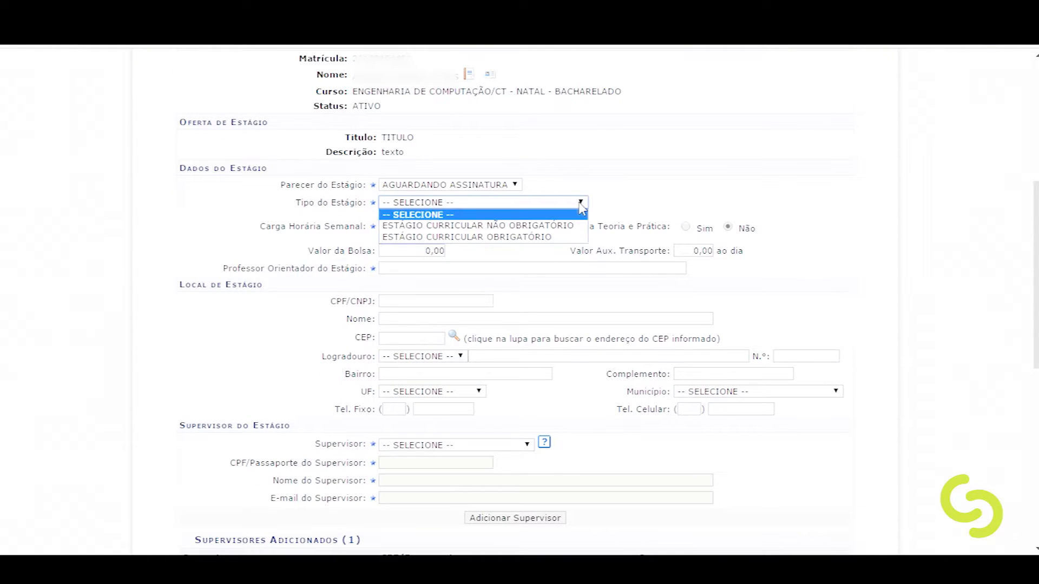
pyautogui.click(562, 237)
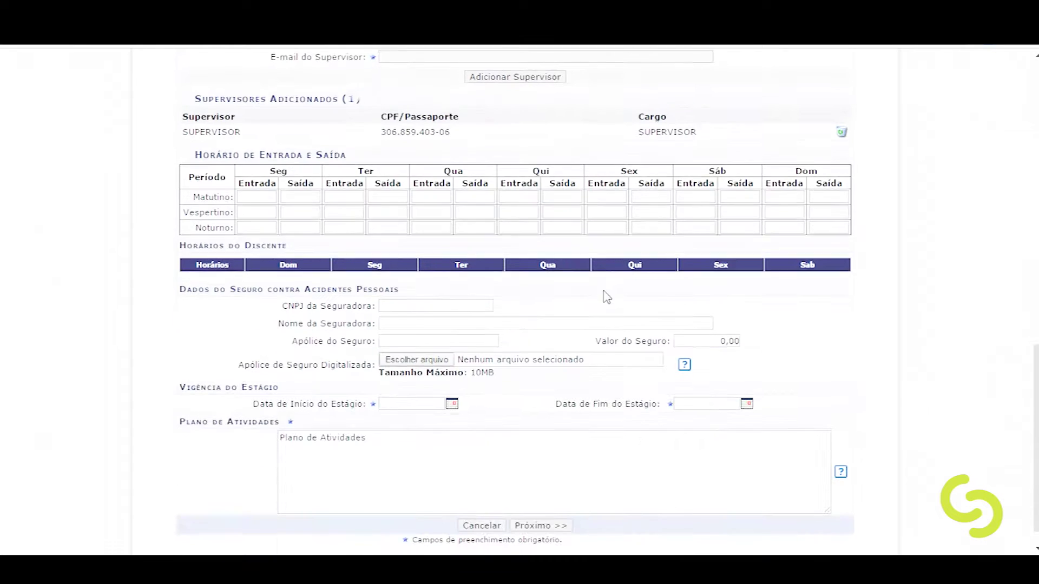
# Set the weekly workload to 20 hours and choose the advising professor from the name suggestions
pyautogui.click(407, 244)
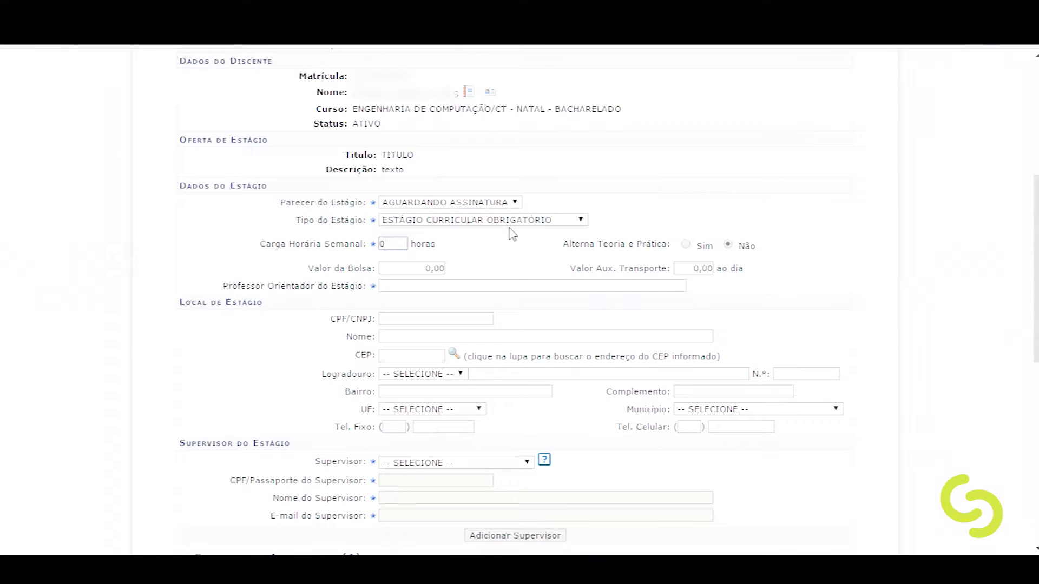
pyautogui.press('Tab')
pyautogui.click(425, 269)
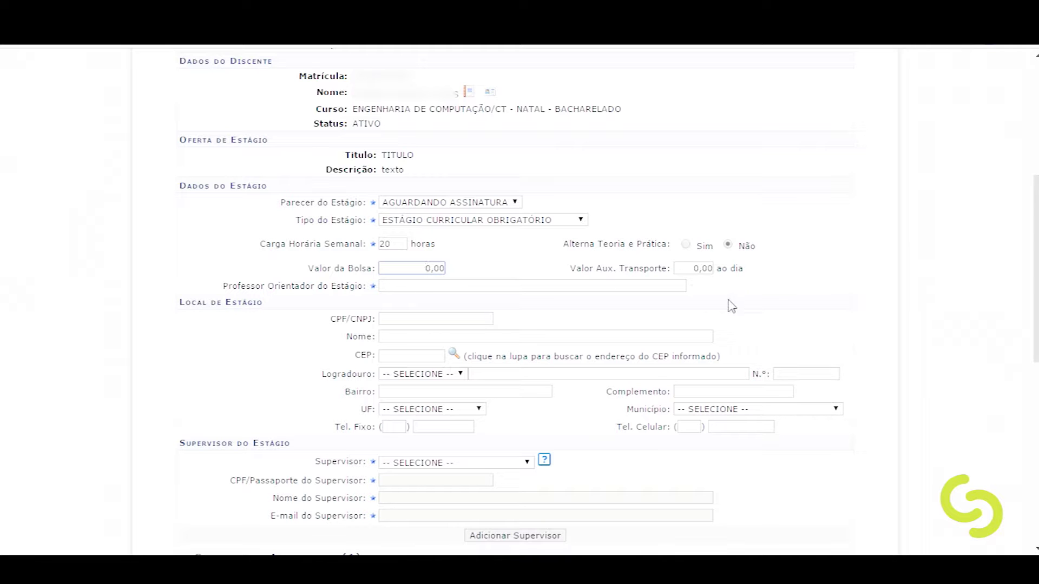
pyautogui.scroll(1, 731, 305)
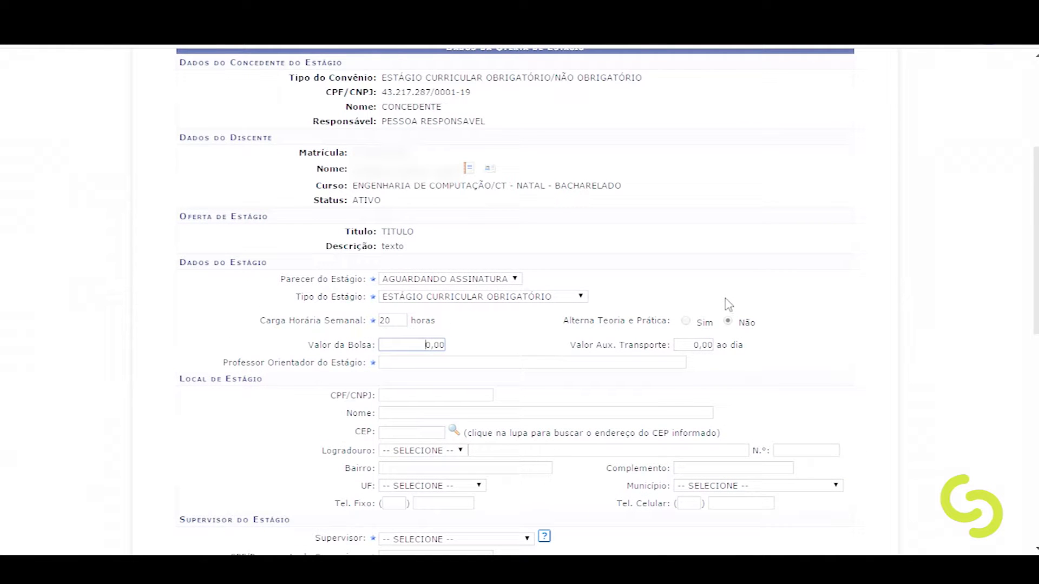
pyautogui.scroll(1, 732, 305)
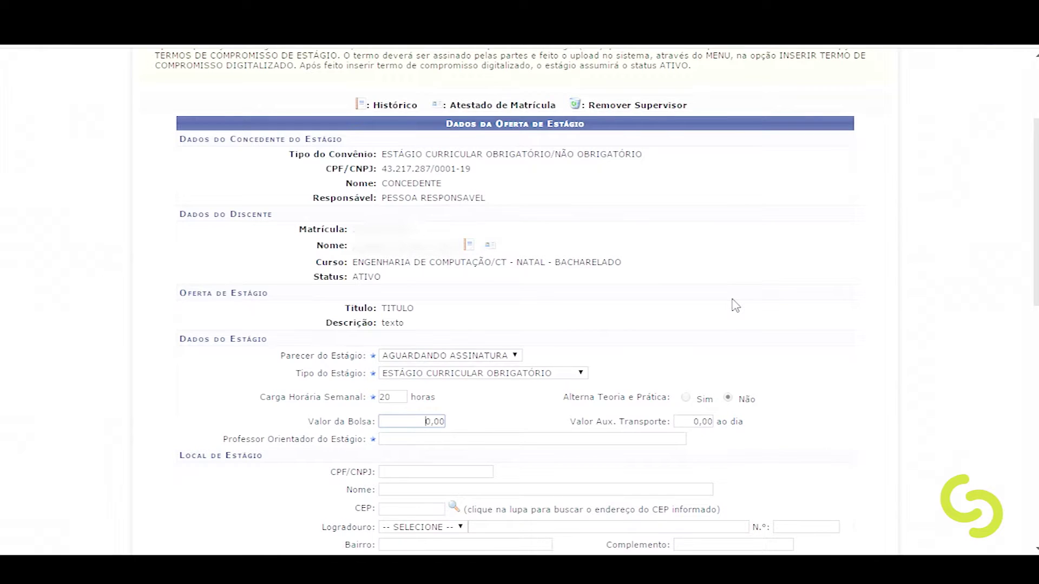
pyautogui.scroll(-3, 735, 306)
pyautogui.scroll(1, 734, 306)
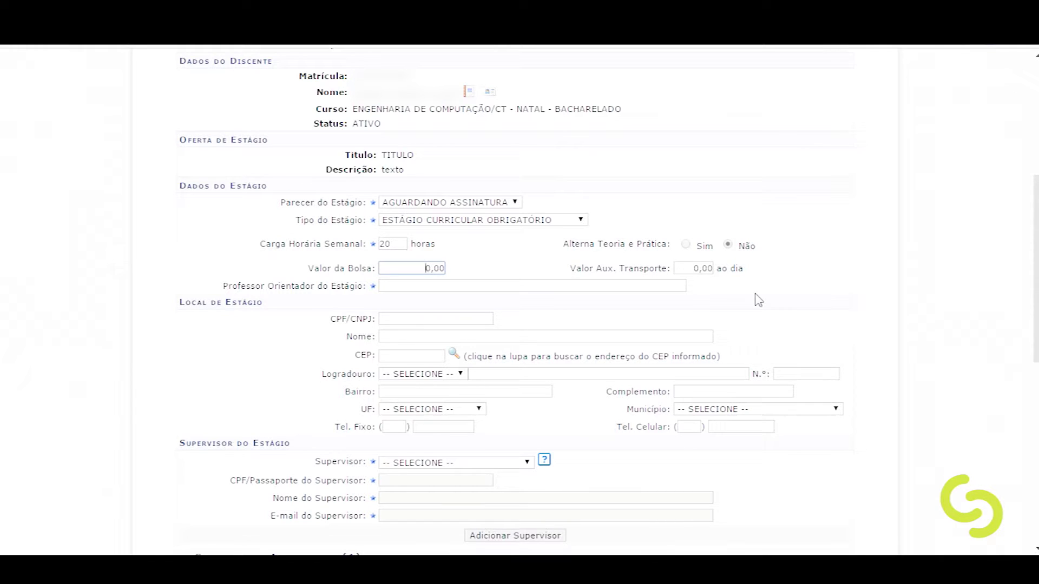
pyautogui.click(697, 268)
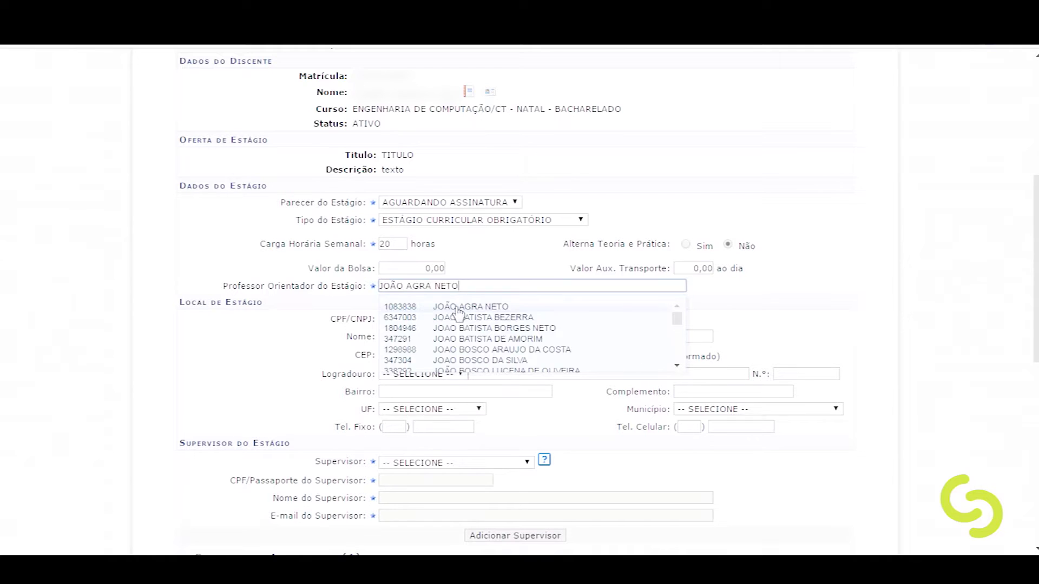
pyautogui.click(458, 312)
# Examine the internship location fields, from CPF/CNPJ and CEP to the address and phone numbers
pyautogui.click(449, 318)
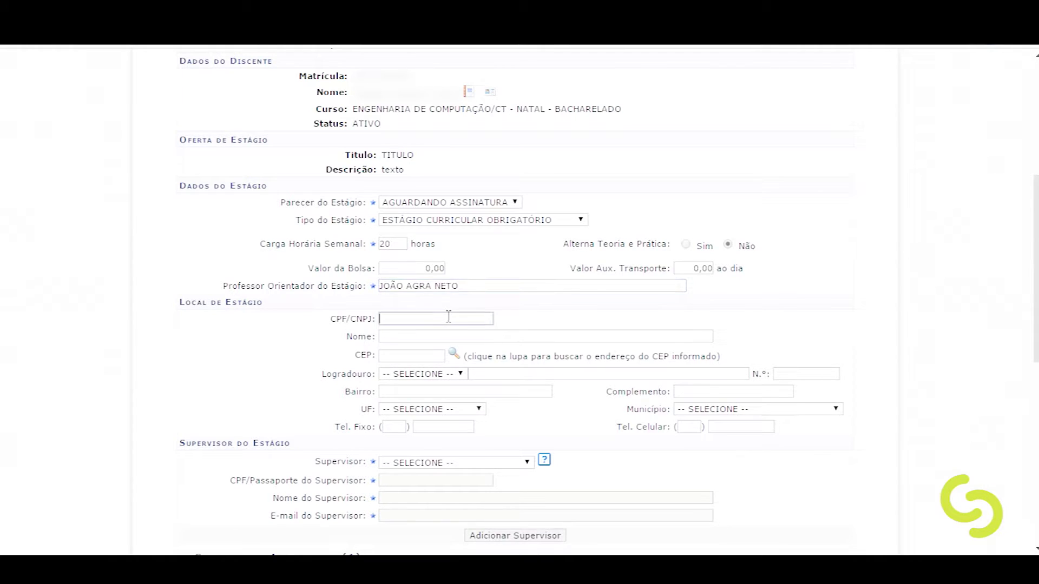
pyautogui.scroll(-3, 593, 298)
pyautogui.scroll(4, 593, 298)
pyautogui.scroll(1, 593, 298)
pyautogui.scroll(-5, 593, 298)
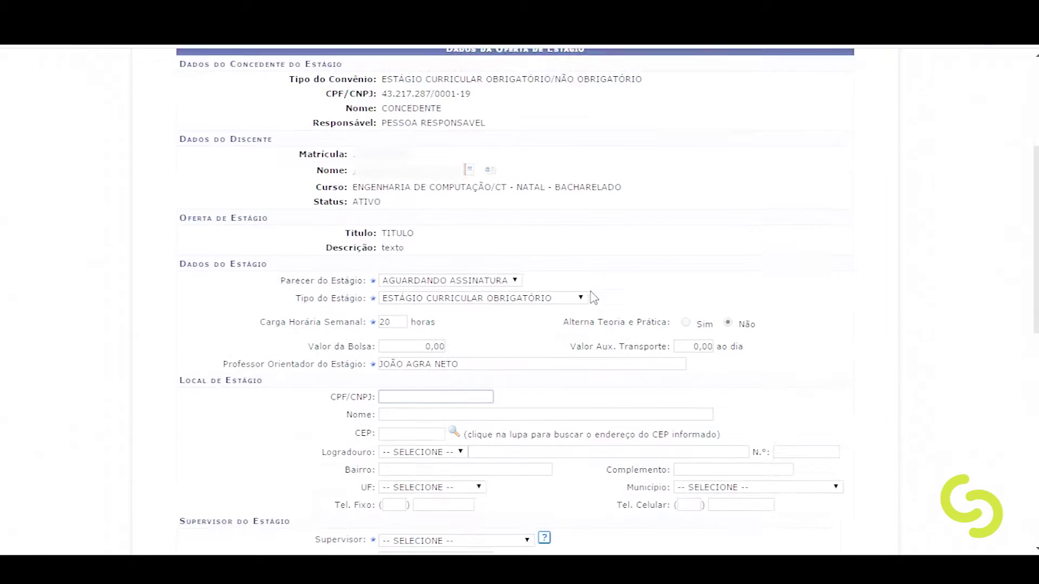
pyautogui.scroll(3, 593, 298)
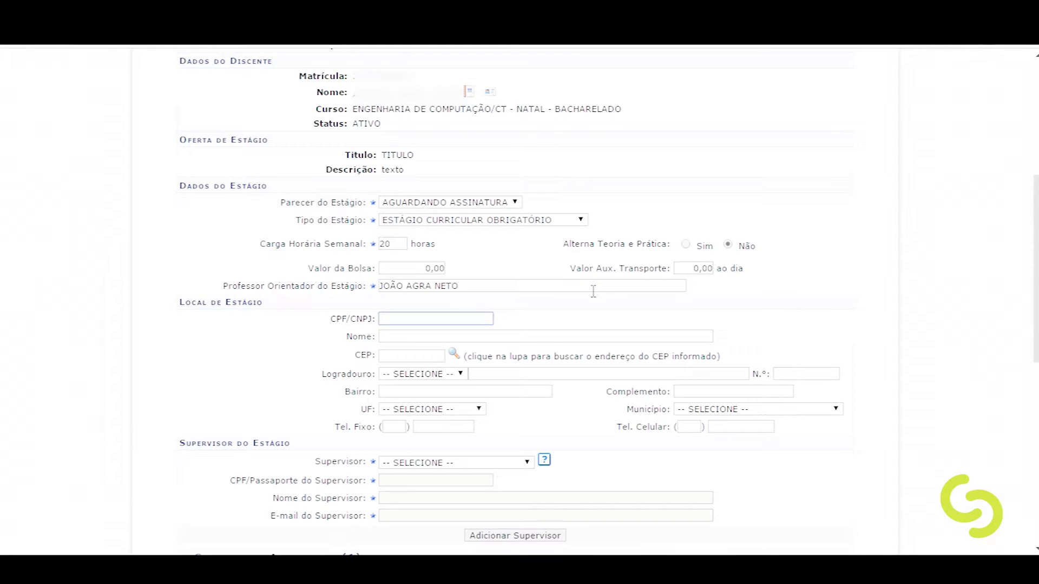
pyautogui.scroll(-2, 657, 282)
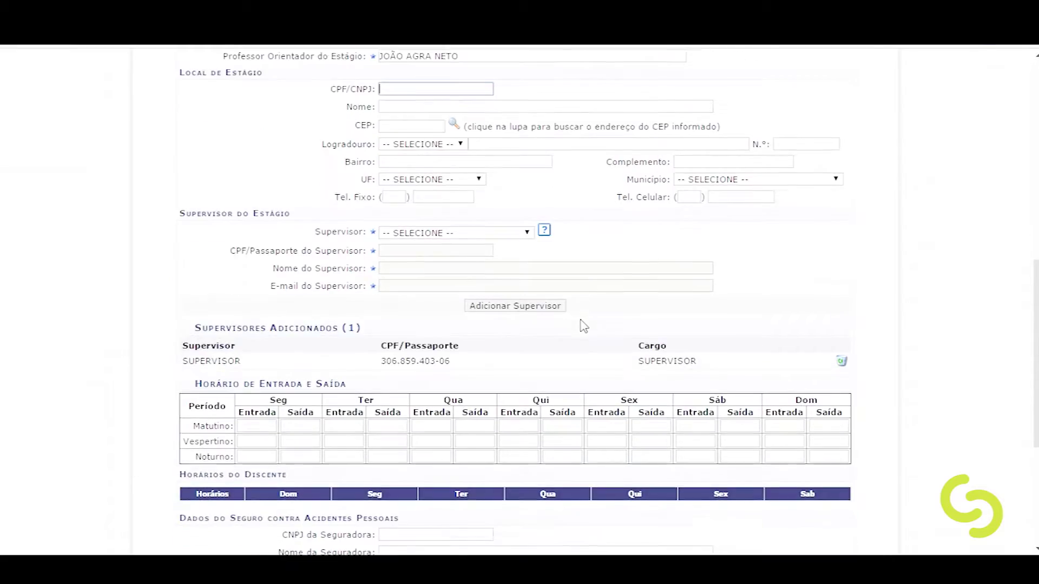
pyautogui.scroll(-2, 583, 325)
pyautogui.scroll(3, 590, 325)
pyautogui.click(434, 165)
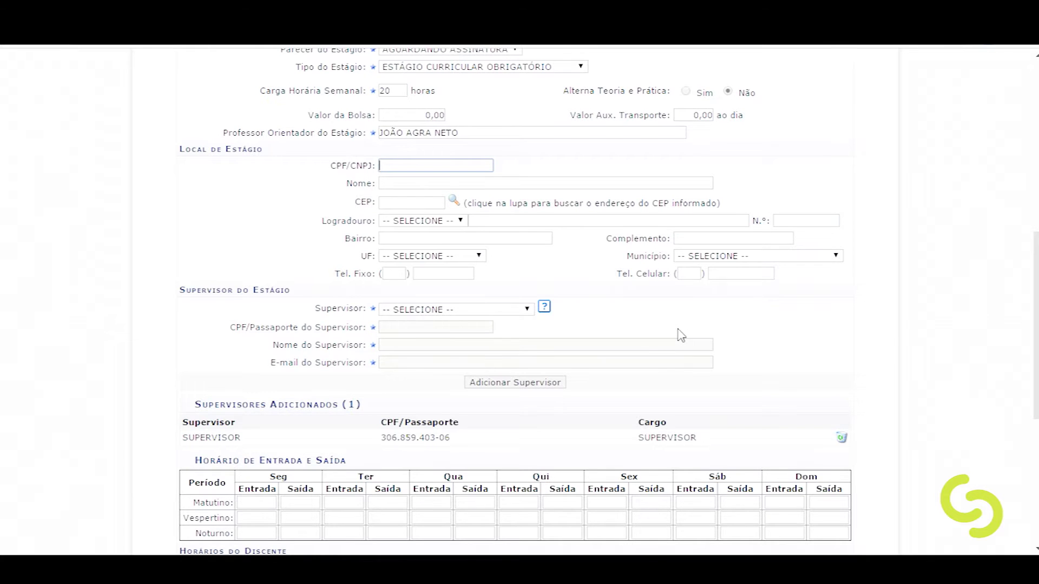
# Examine the options for choosing or registering an internship supervisor, without adding one
pyautogui.scroll(-2, 671, 330)
pyautogui.click(524, 231)
pyautogui.click(641, 245)
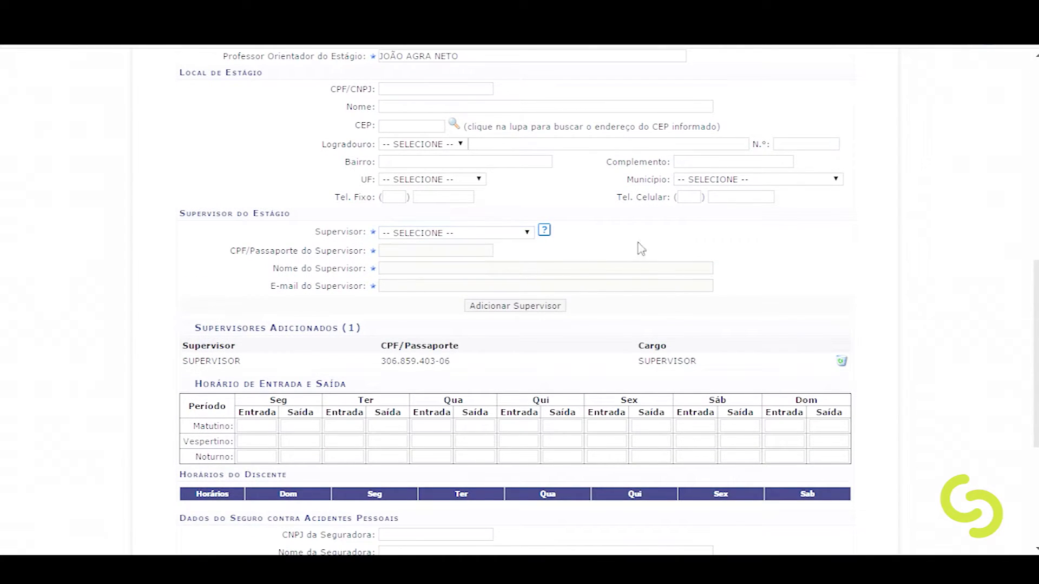
pyautogui.scroll(-4, 547, 366)
pyautogui.scroll(4, 511, 311)
pyautogui.click(526, 233)
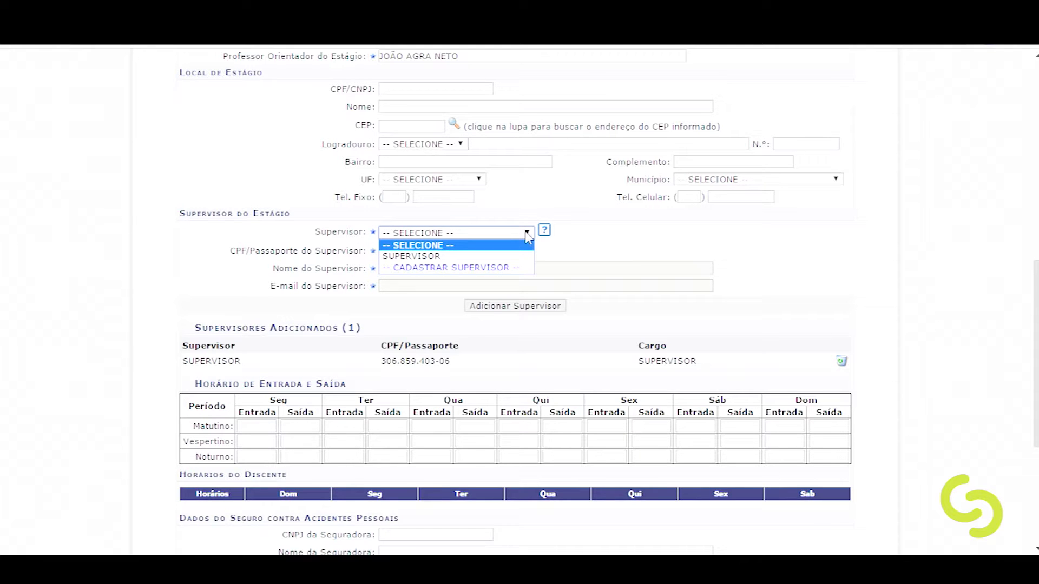
pyautogui.click(598, 250)
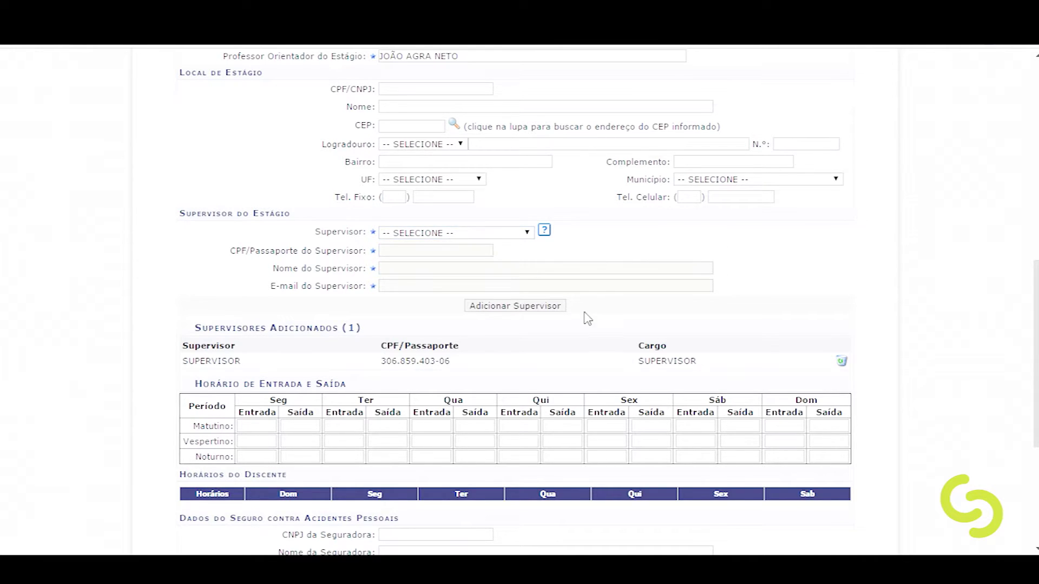
# Examine the entry and exit schedule, the student's timetable and the personal accident insurance fields
pyautogui.scroll(-4, 587, 318)
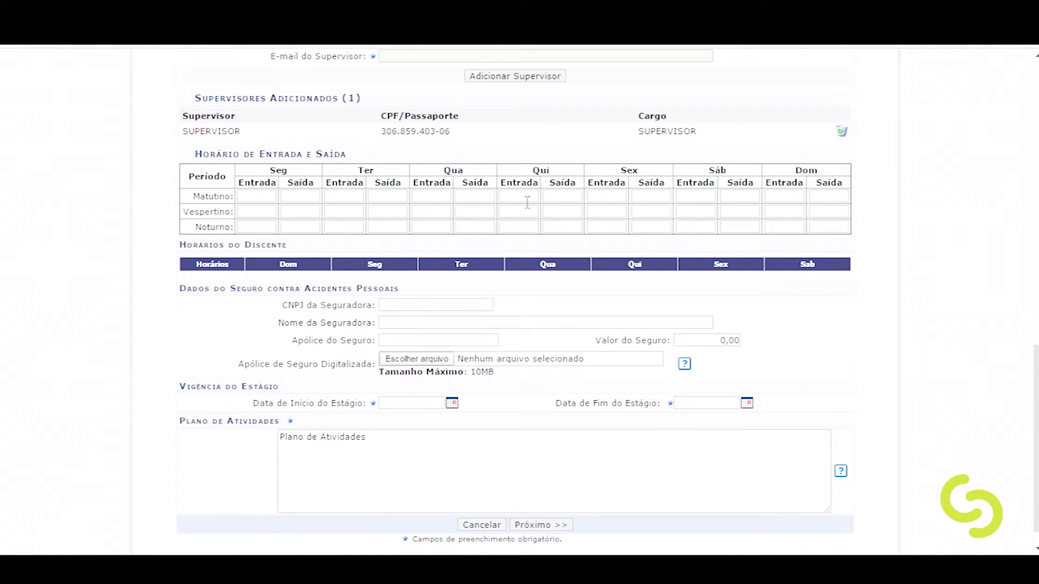
pyautogui.click(261, 195)
pyautogui.click(295, 196)
pyautogui.click(346, 196)
pyautogui.click(181, 246)
pyautogui.moveTo(182, 246); pyautogui.dragTo(301, 244)
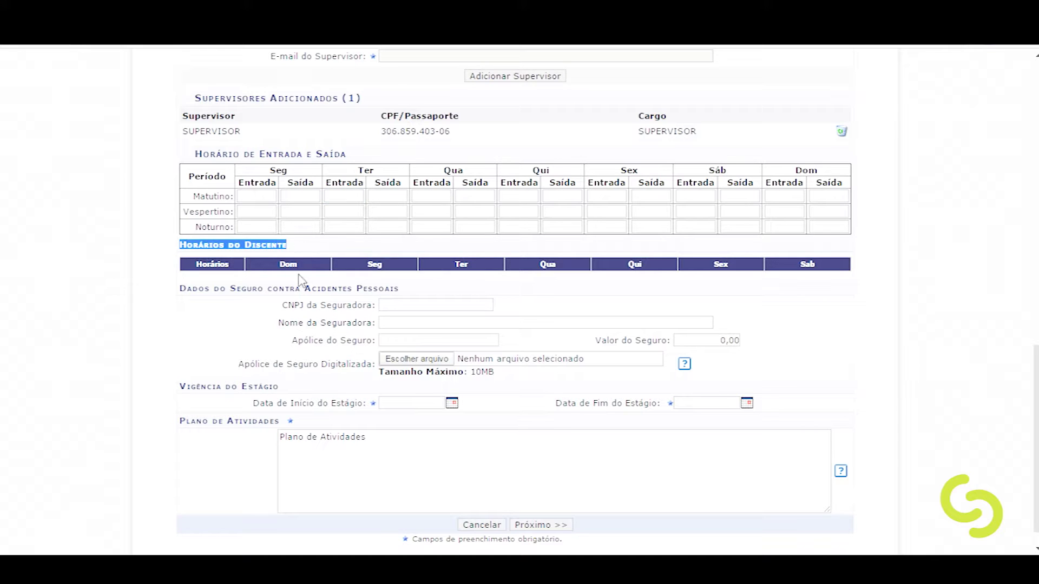
pyautogui.click(739, 291)
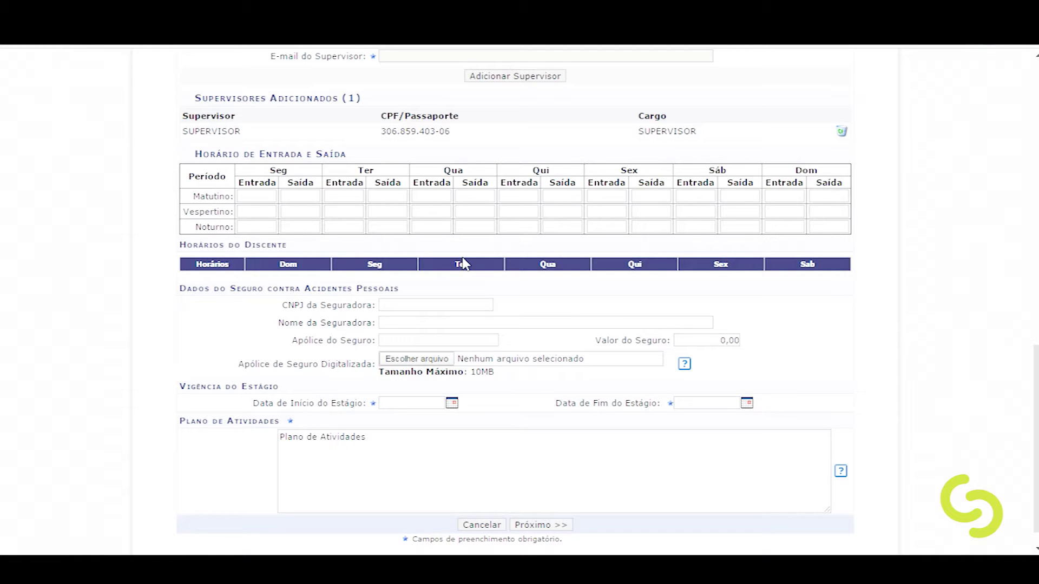
pyautogui.click(437, 305)
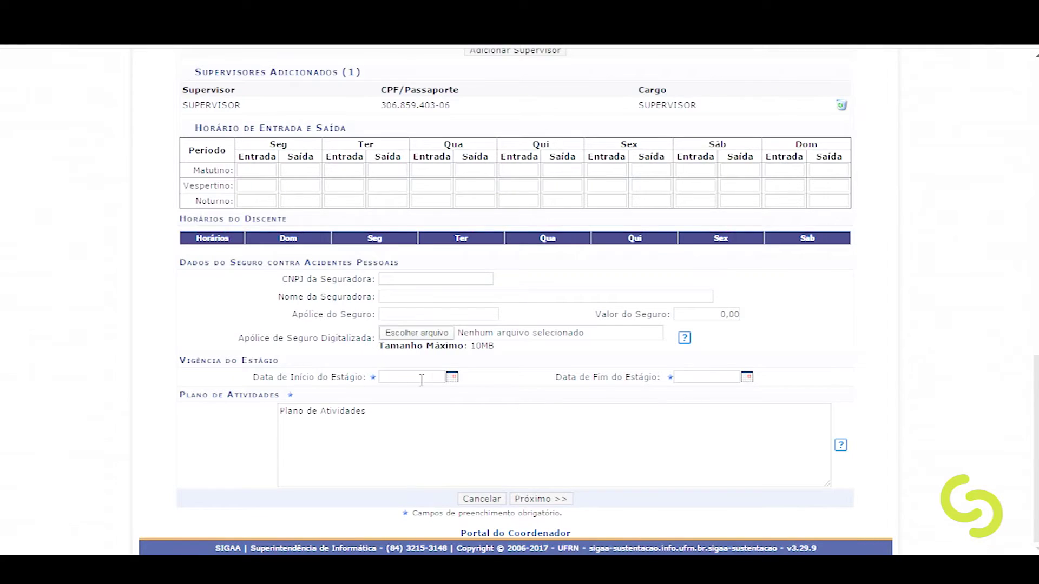
# Set the internship period from 23/01/2017 to 23/01/2018 and proceed to the confirmation summary
pyautogui.click(422, 378)
pyautogui.click(688, 378)
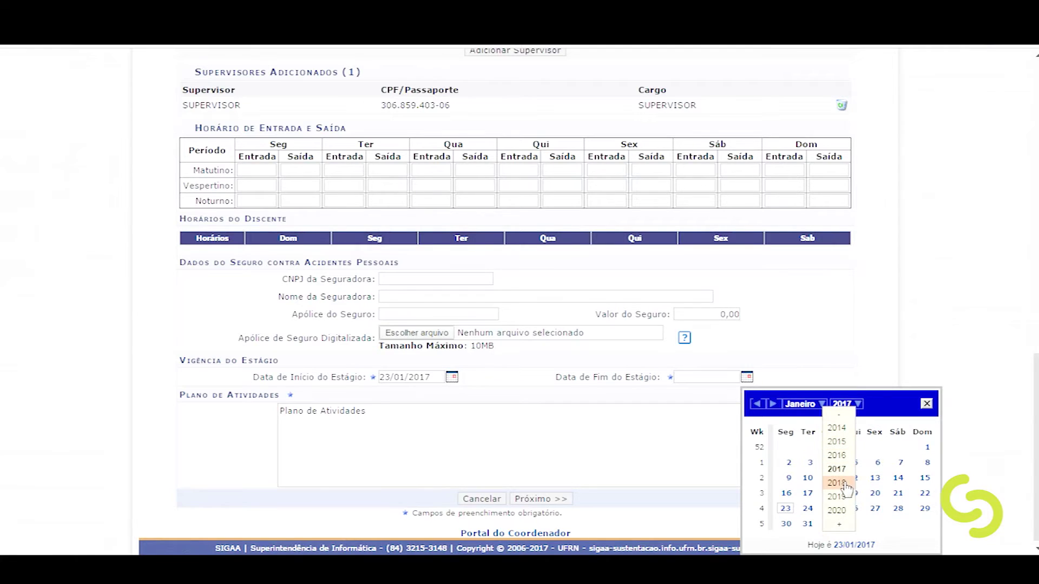
pyautogui.click(844, 487)
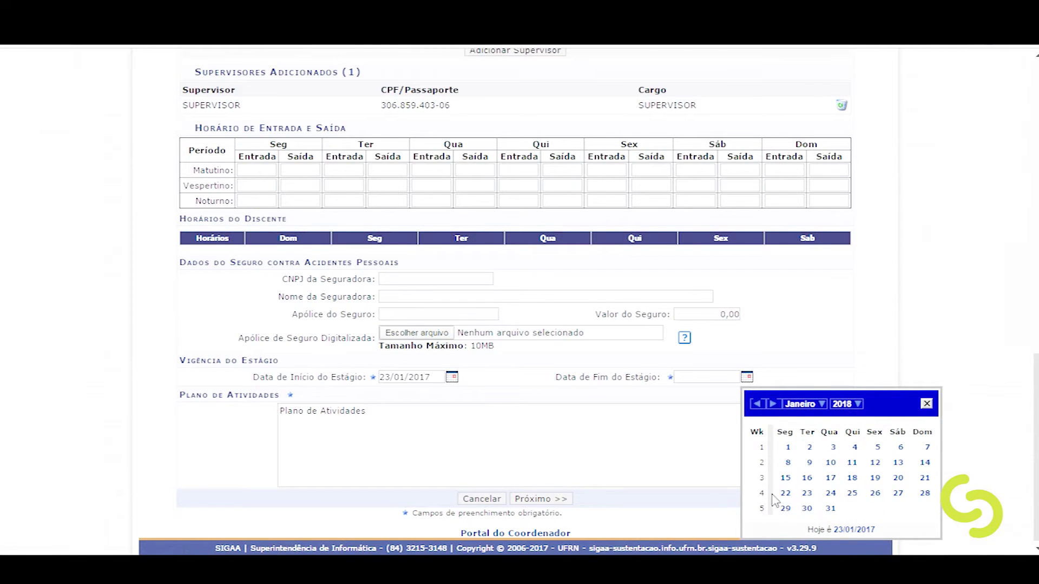
pyautogui.click(810, 495)
pyautogui.click(575, 437)
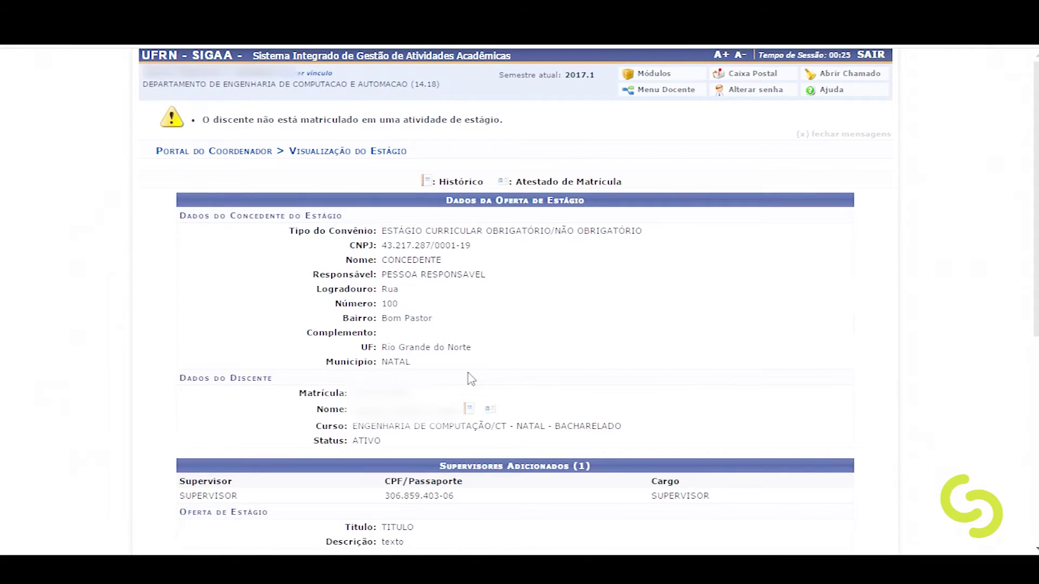
# Review the internship summary, covering the grantor, student, supervisor, internship and insurance data
pyautogui.scroll(-3, 465, 378)
pyautogui.scroll(3, 476, 377)
pyautogui.scroll(-6, 476, 377)
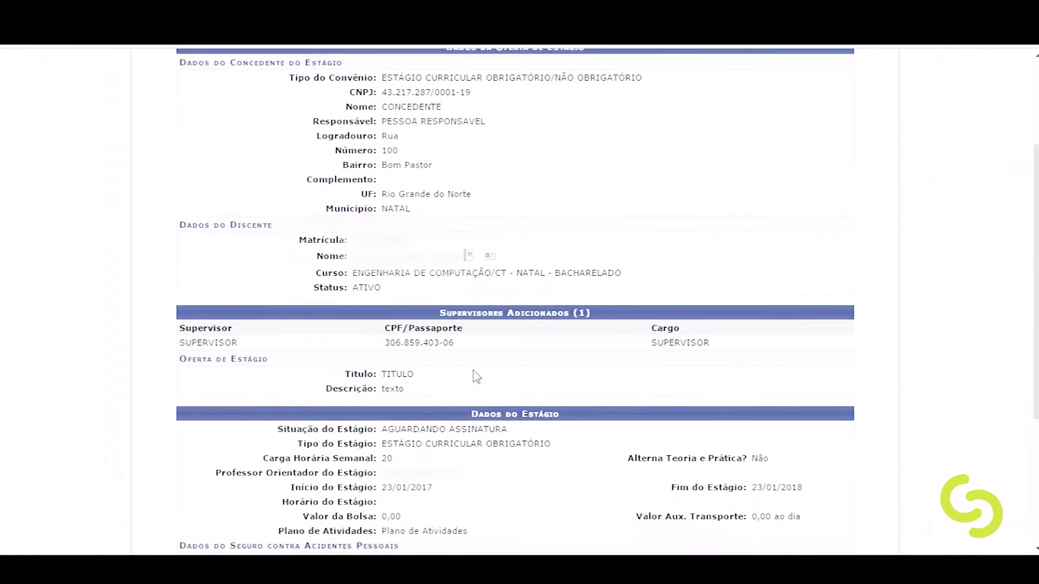
pyautogui.scroll(-2, 476, 377)
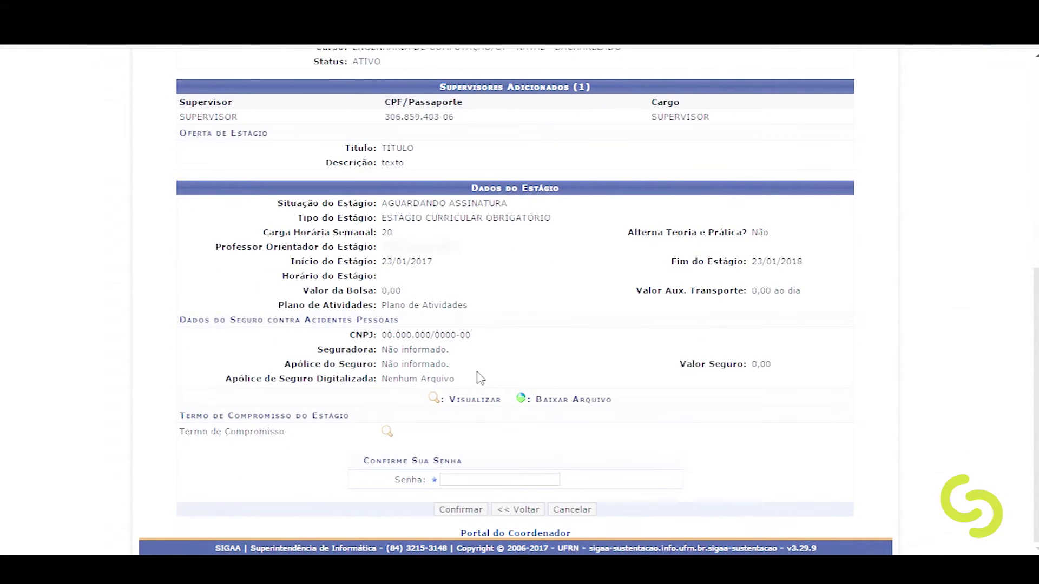
pyautogui.scroll(1, 479, 378)
pyautogui.scroll(4, 480, 378)
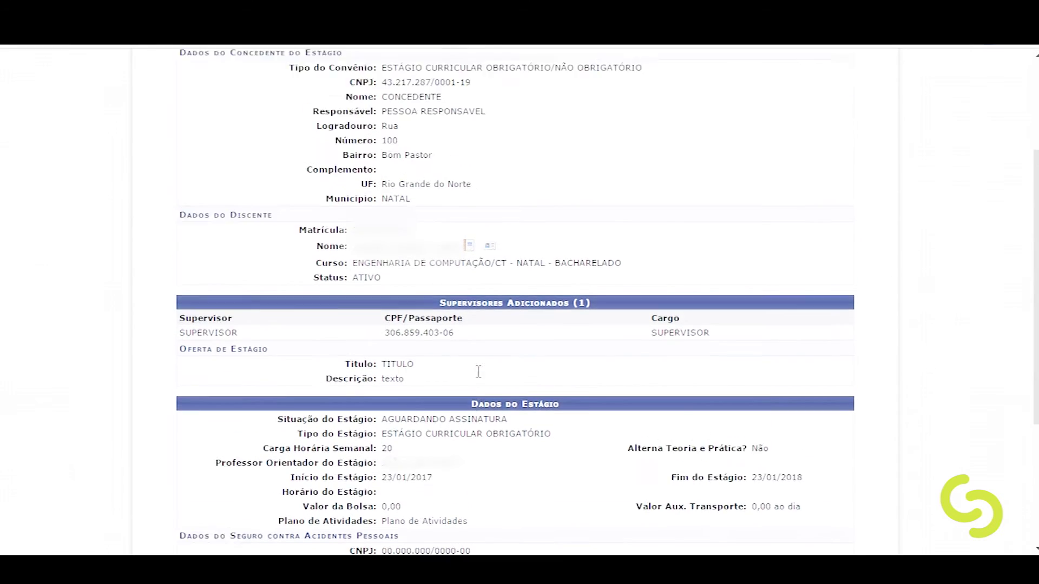